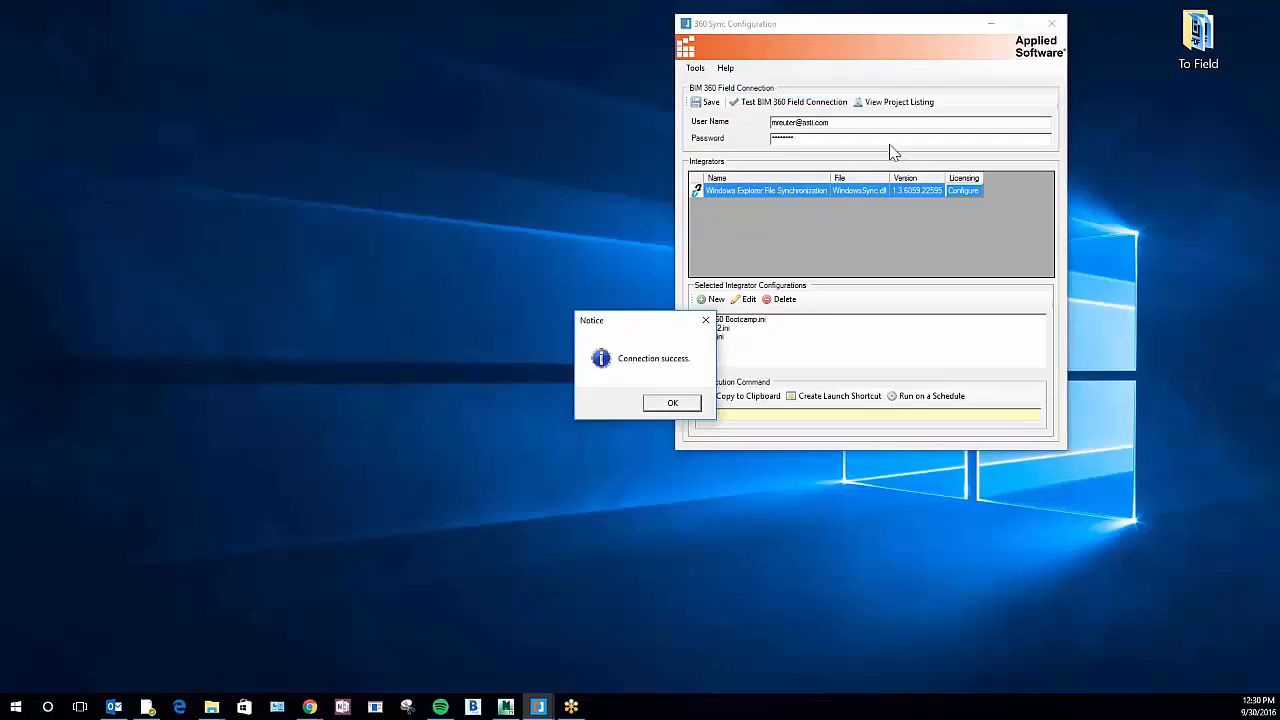
Dismiss the connection notice and create a new Windows Explorer File Synchronization configuration named 360 Sync Demo
{"action": "left_click", "coordinate": [690, 404]}
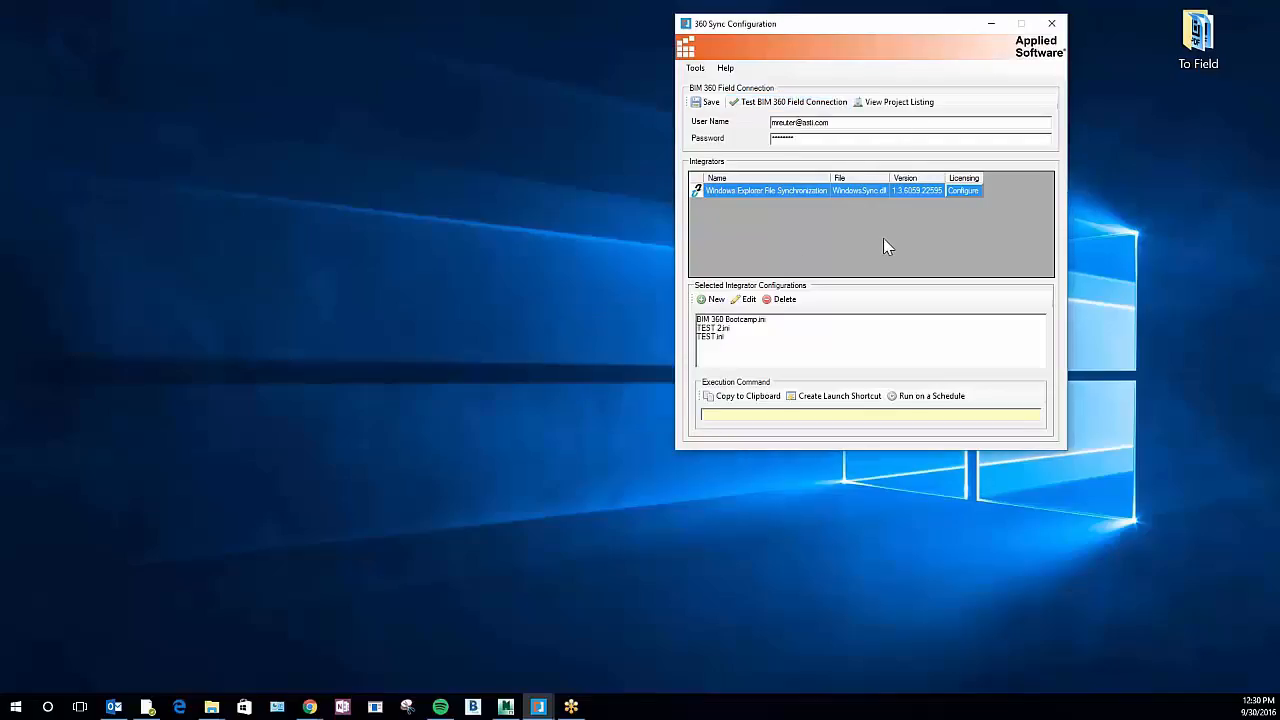
{"action": "left_click", "coordinate": [716, 301]}
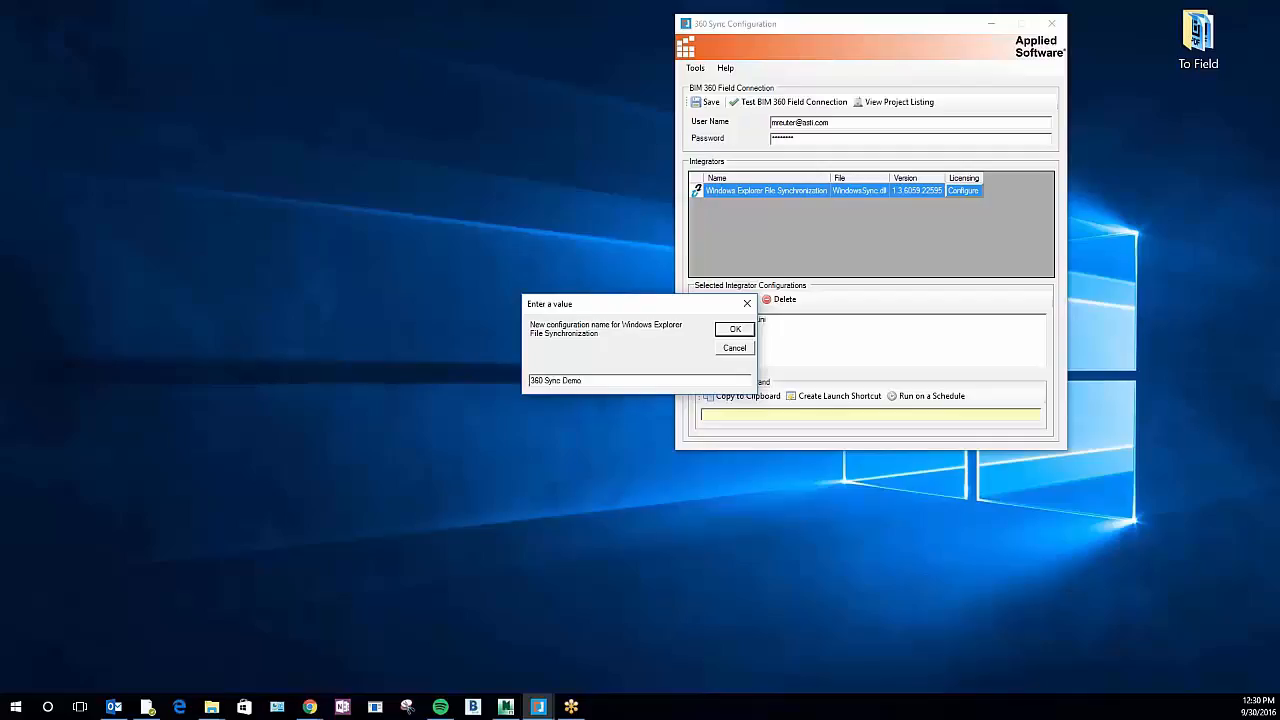
{"action": "type", "text": "360 Sync Demo"}
{"action": "left_click", "coordinate": [733, 330]}
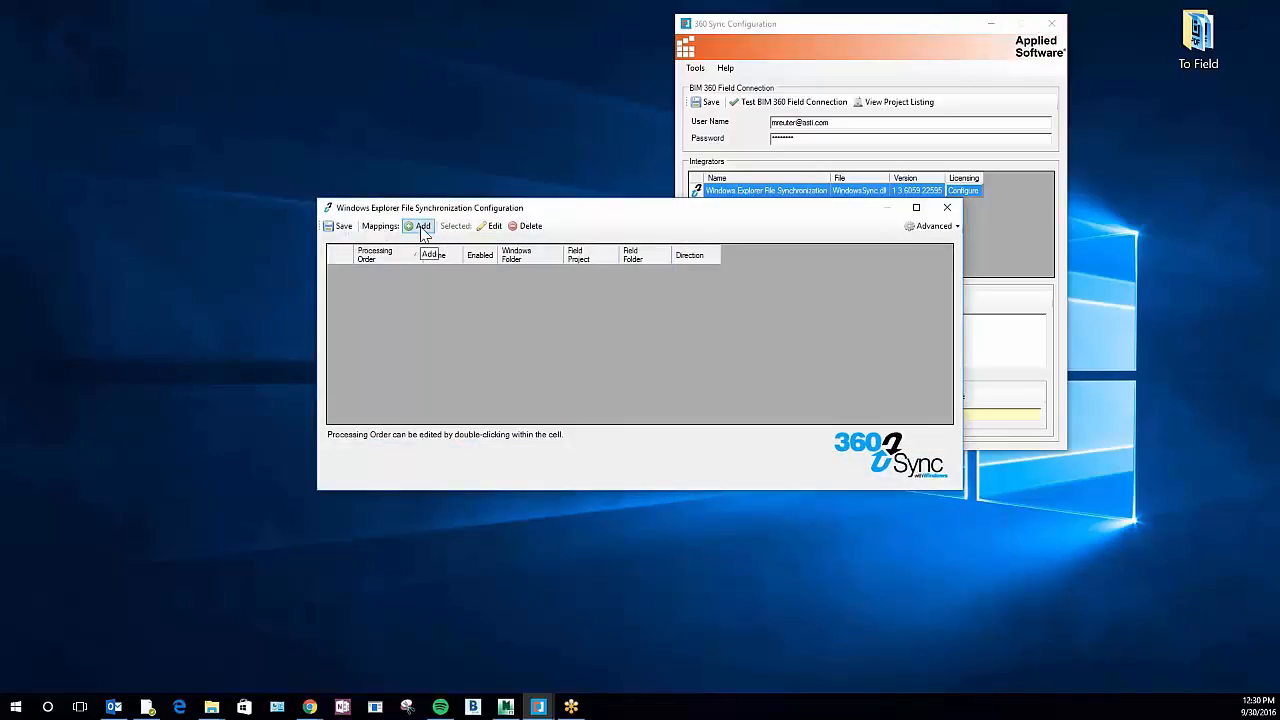
Add a mapping named 360 Sync Demo with its direction set to WindowsToField
{"action": "left_click", "coordinate": [421, 227]}
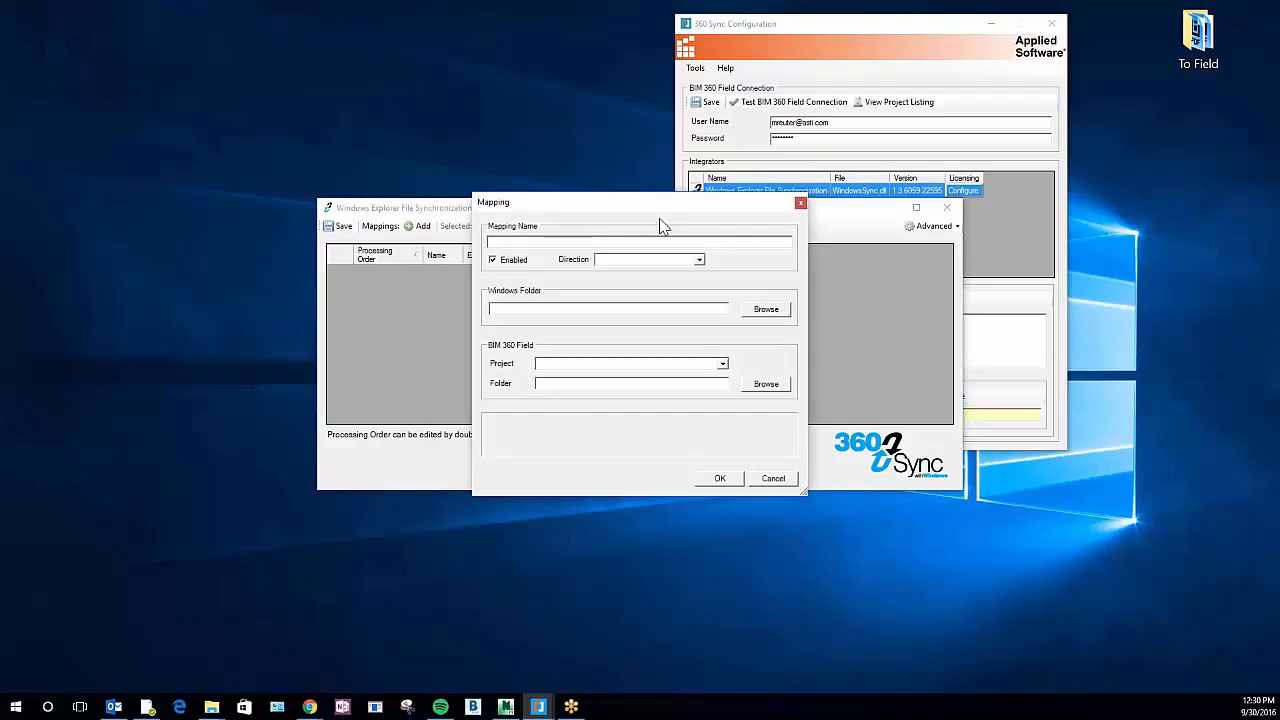
{"action": "type", "text": "360 Sync Demo"}
{"action": "left_click", "coordinate": [699, 260]}
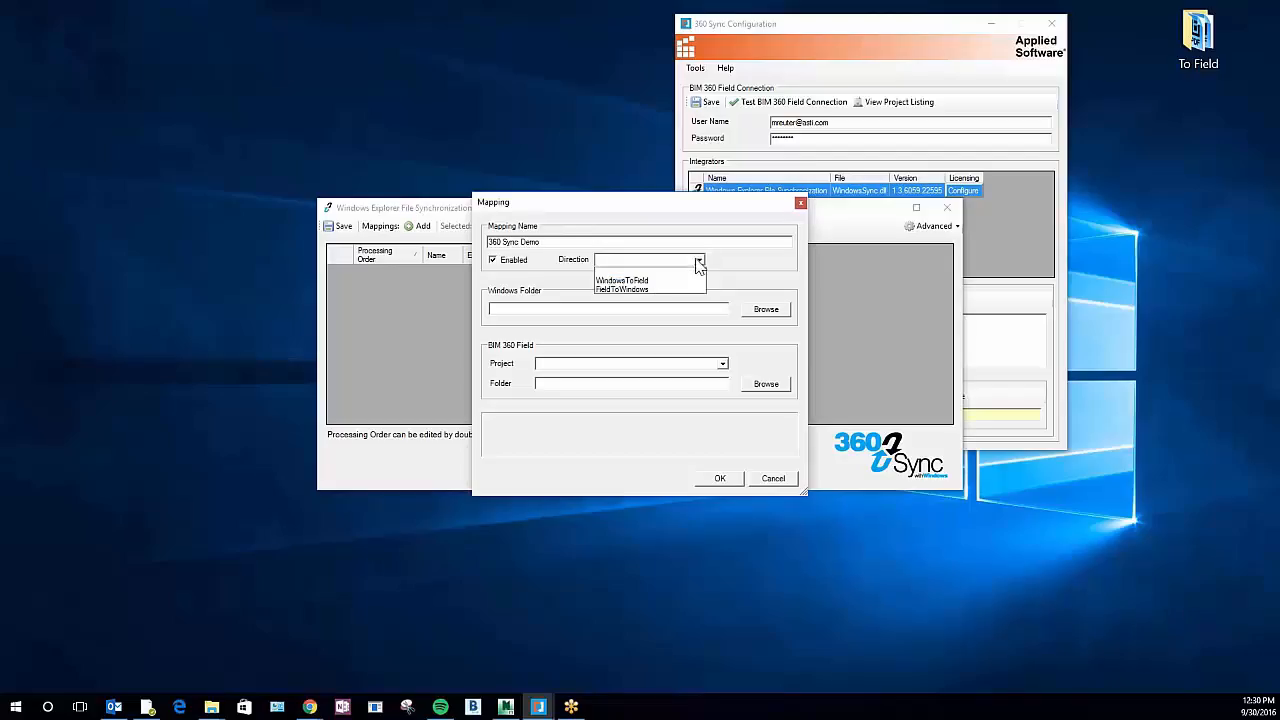
{"action": "left_click", "coordinate": [648, 281]}
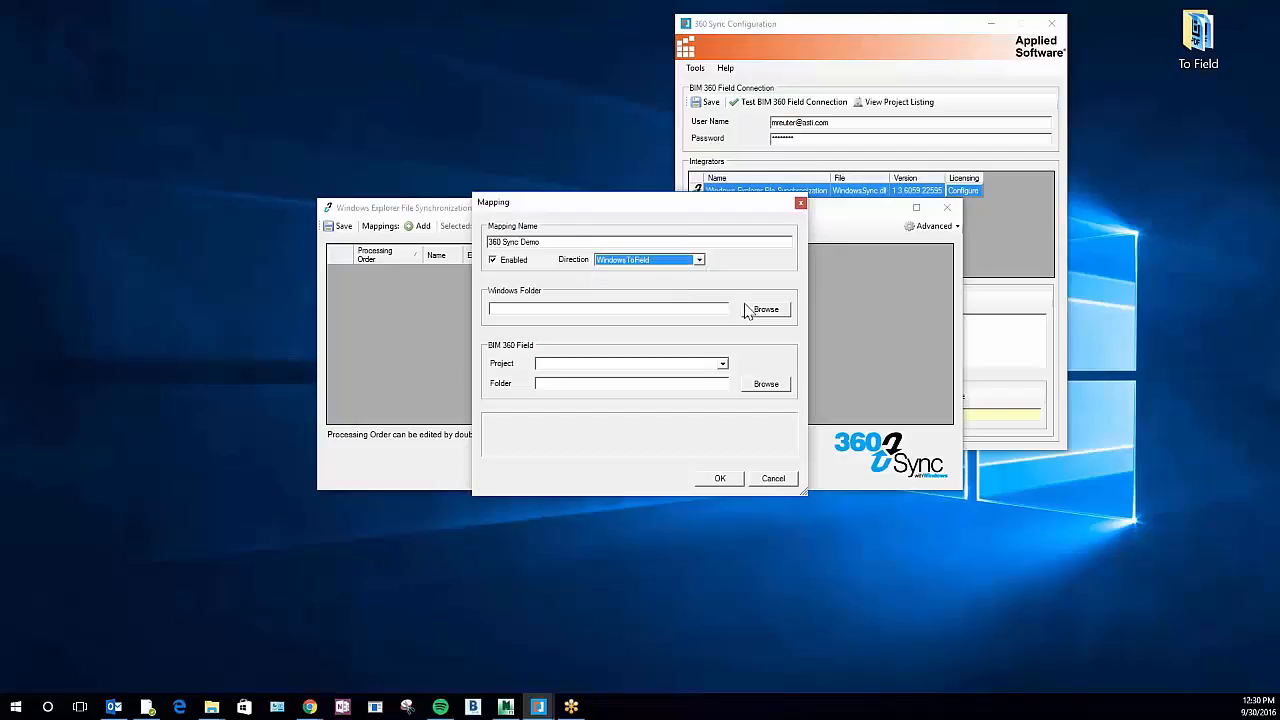
Examine the desktop To Field folder, including its Bootcamp and Contract Documents subfolders, and close the file window
{"action": "double_click", "coordinate": [1198, 36]}
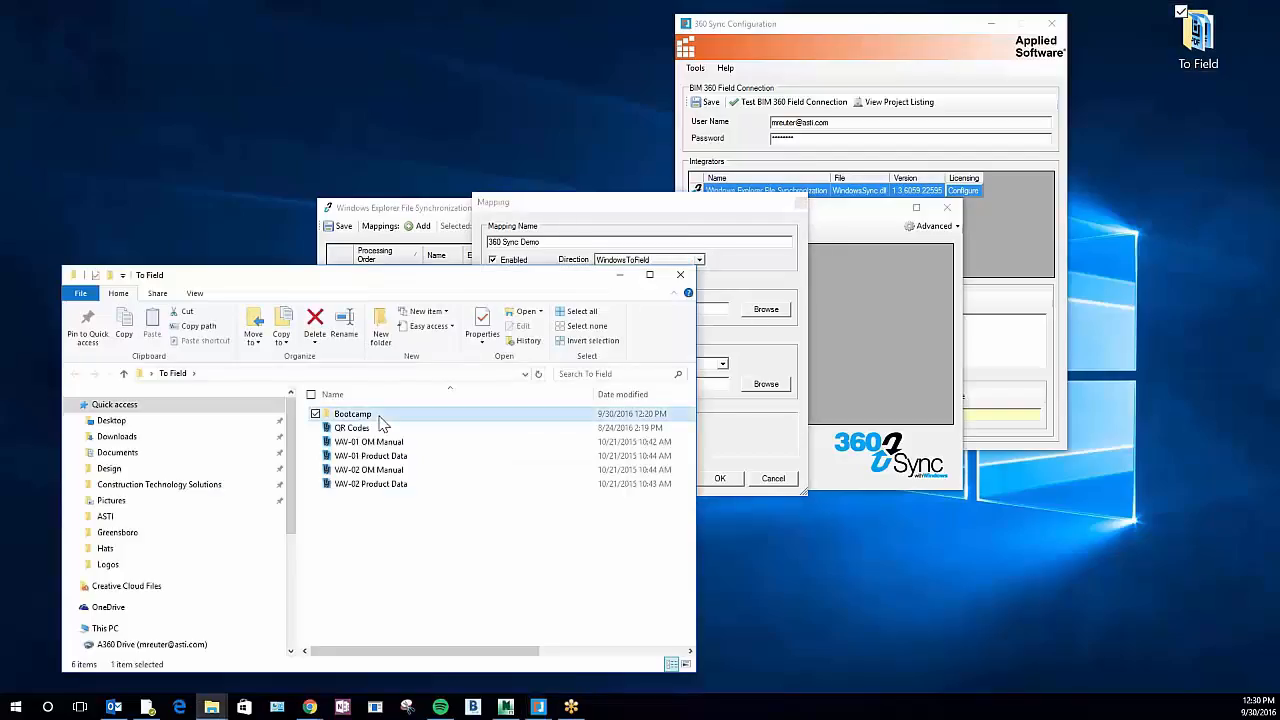
{"action": "double_click", "coordinate": [345, 414]}
{"action": "double_click", "coordinate": [378, 430]}
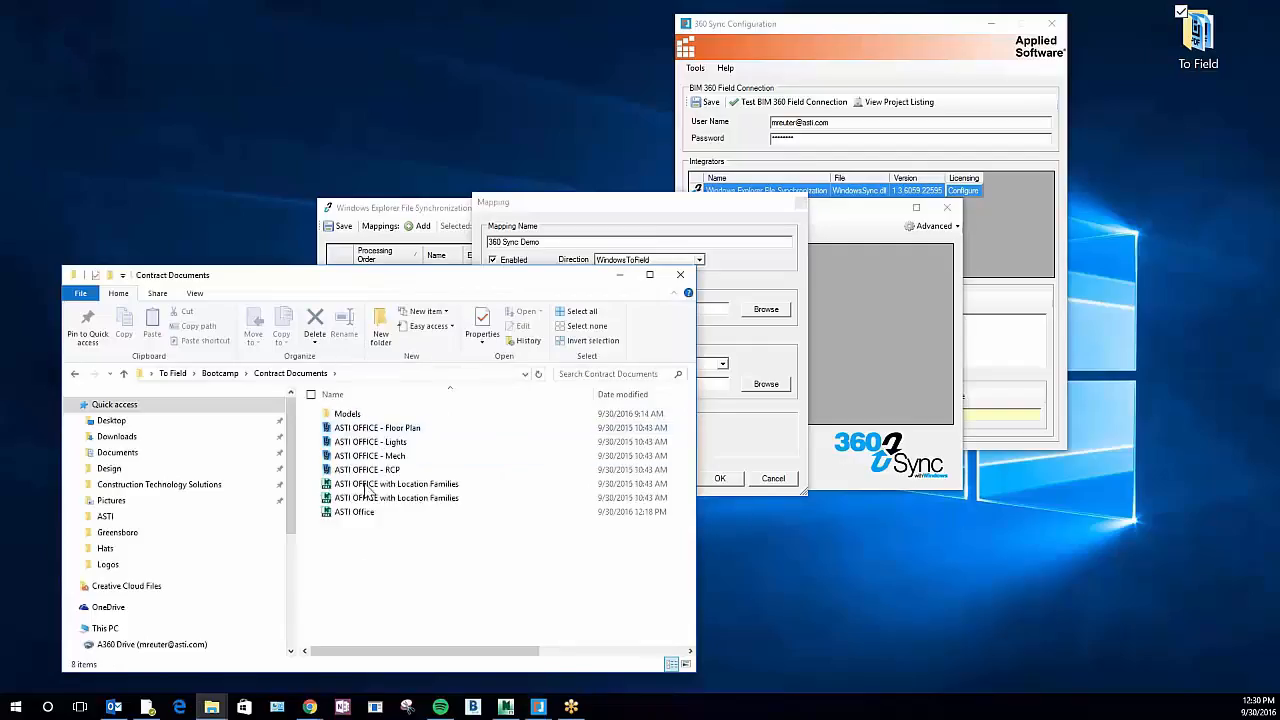
{"action": "left_click", "coordinate": [220, 374]}
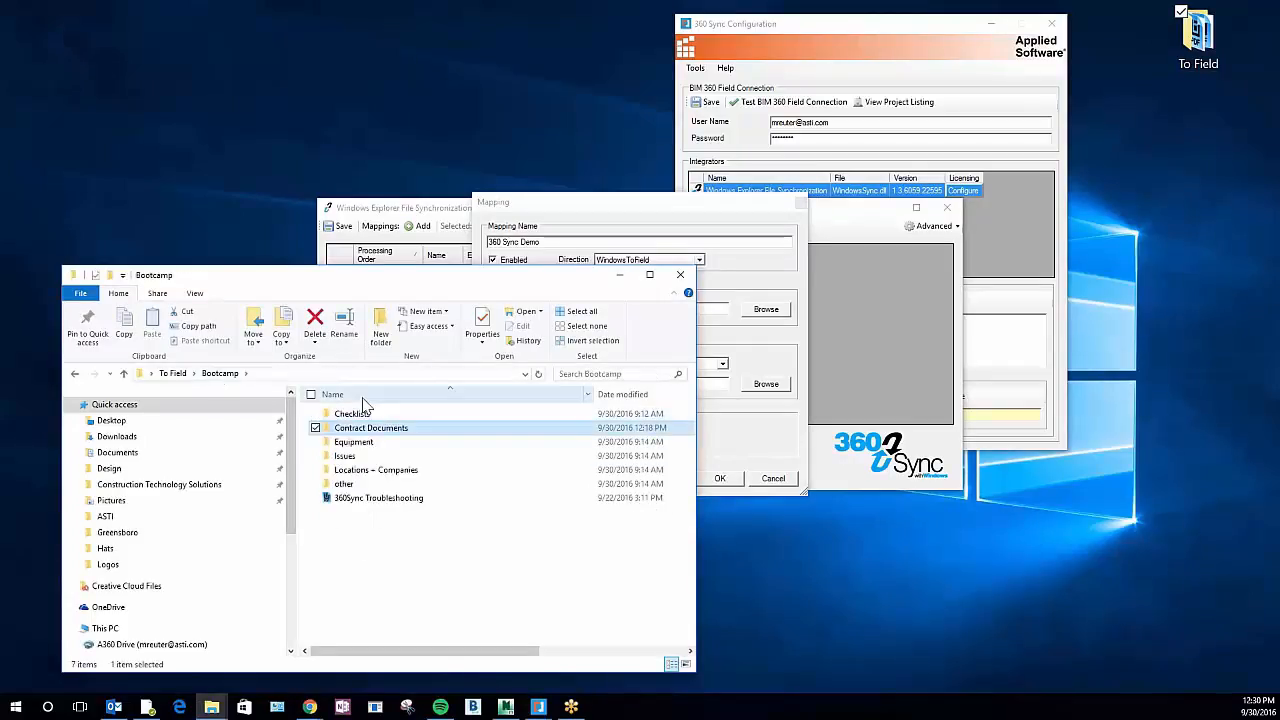
{"action": "left_click", "coordinate": [172, 374]}
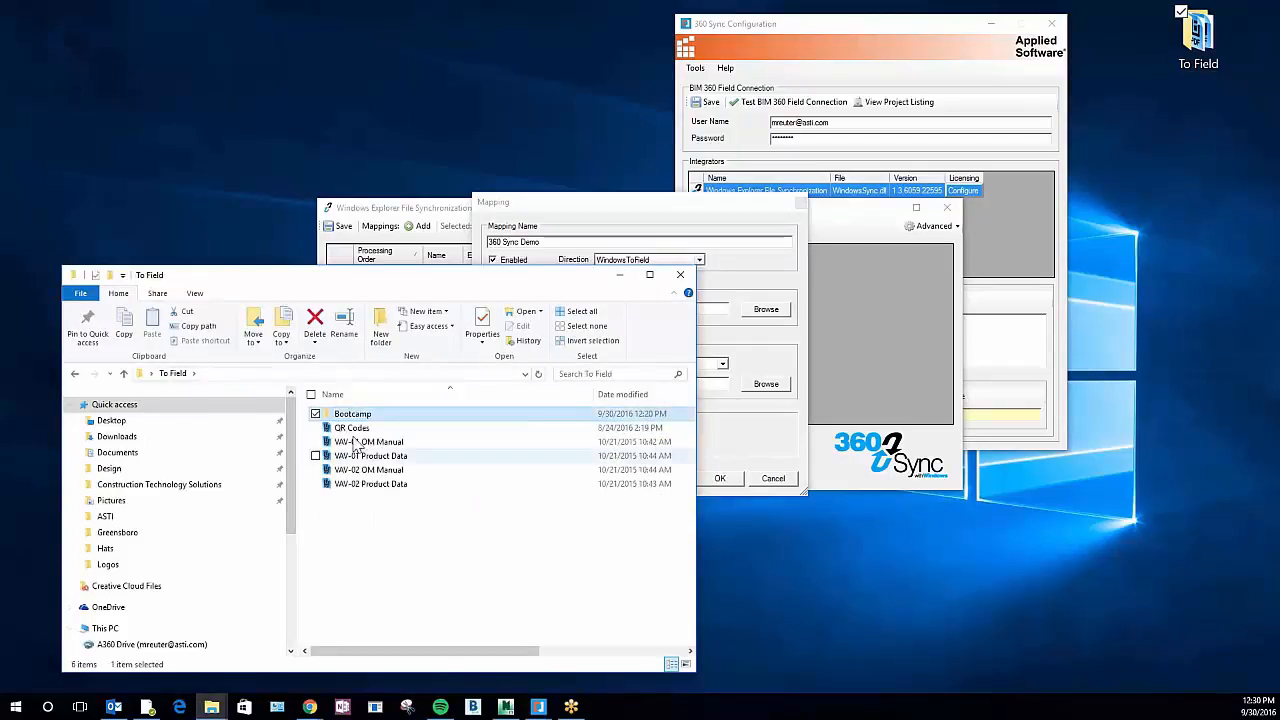
{"action": "left_click", "coordinate": [680, 274]}
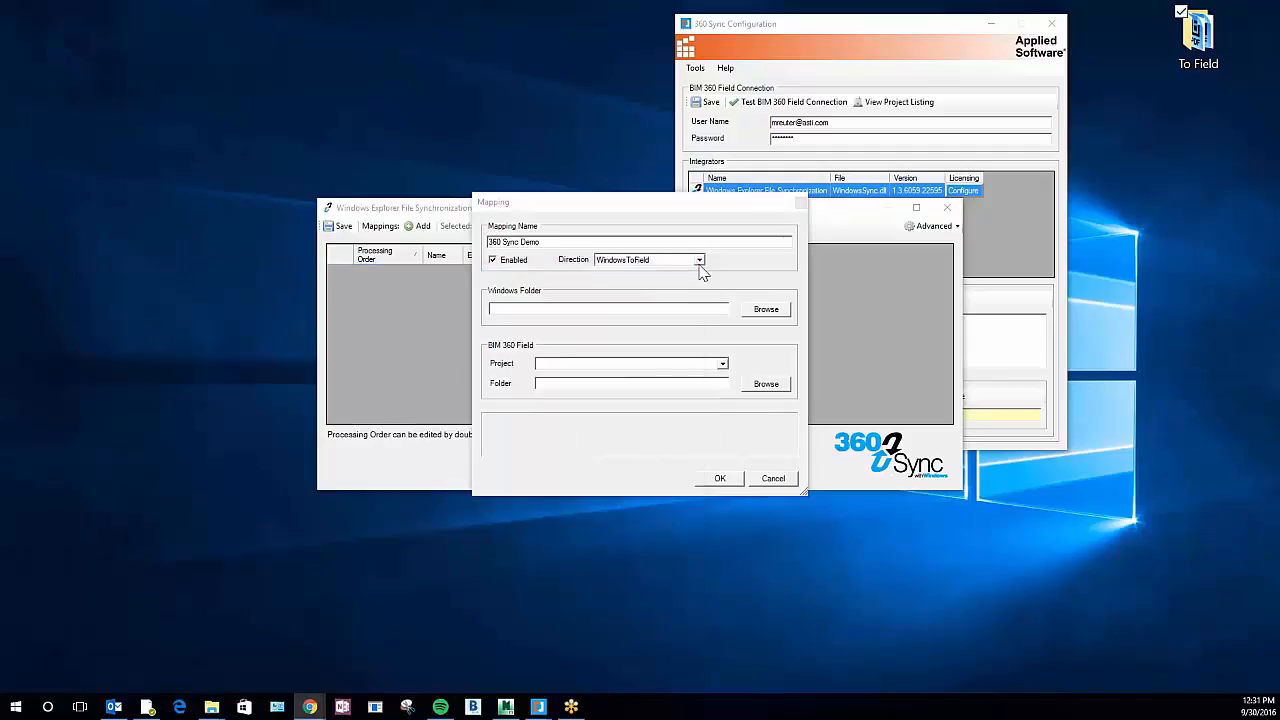
Set the mapping's Windows folder to the To Field folder on the desktop
{"action": "left_click", "coordinate": [766, 309]}
{"action": "scroll", "coordinate": [590, 312], "scroll_direction": "down", "scroll_amount": 10}
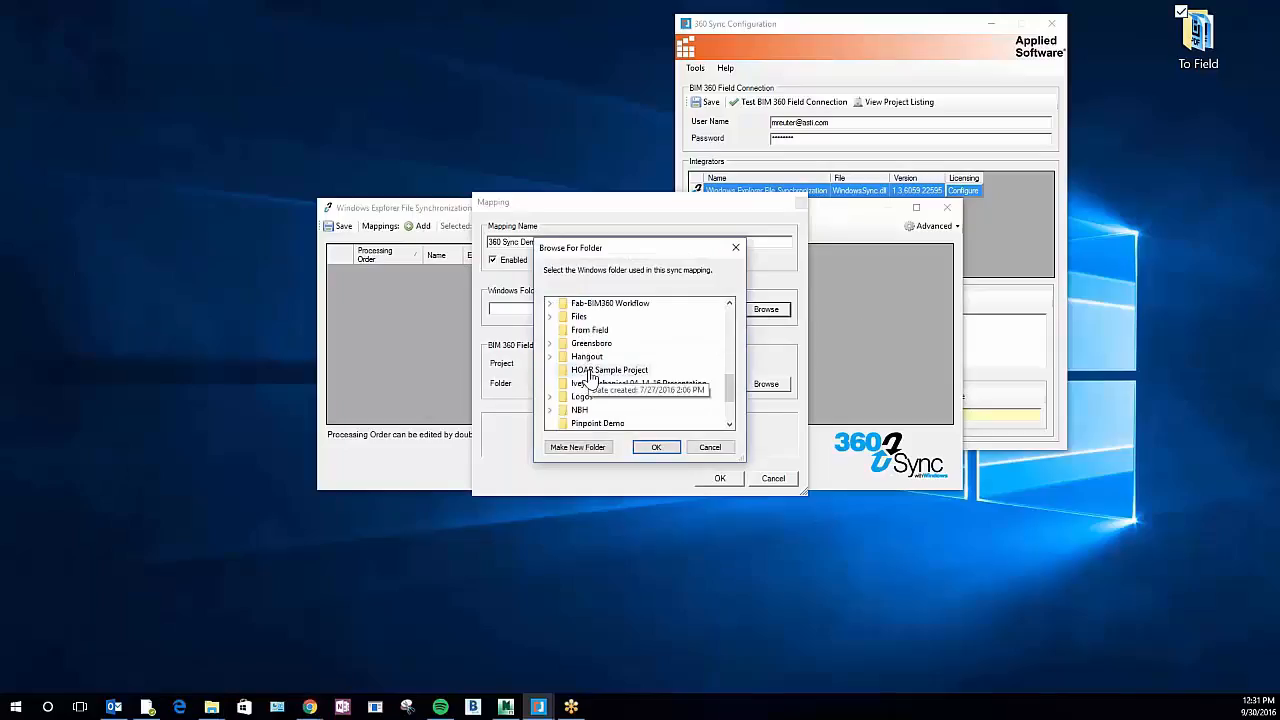
{"action": "left_click", "coordinate": [598, 400]}
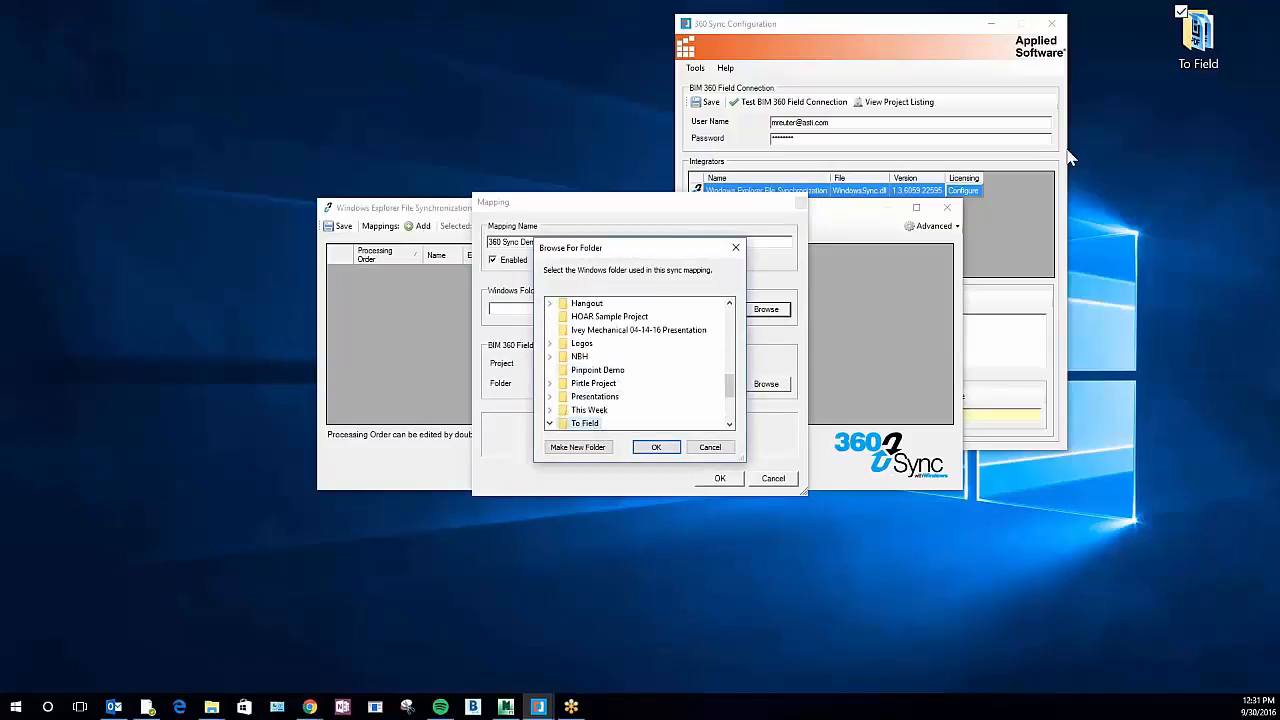
{"action": "left_click", "coordinate": [656, 447]}
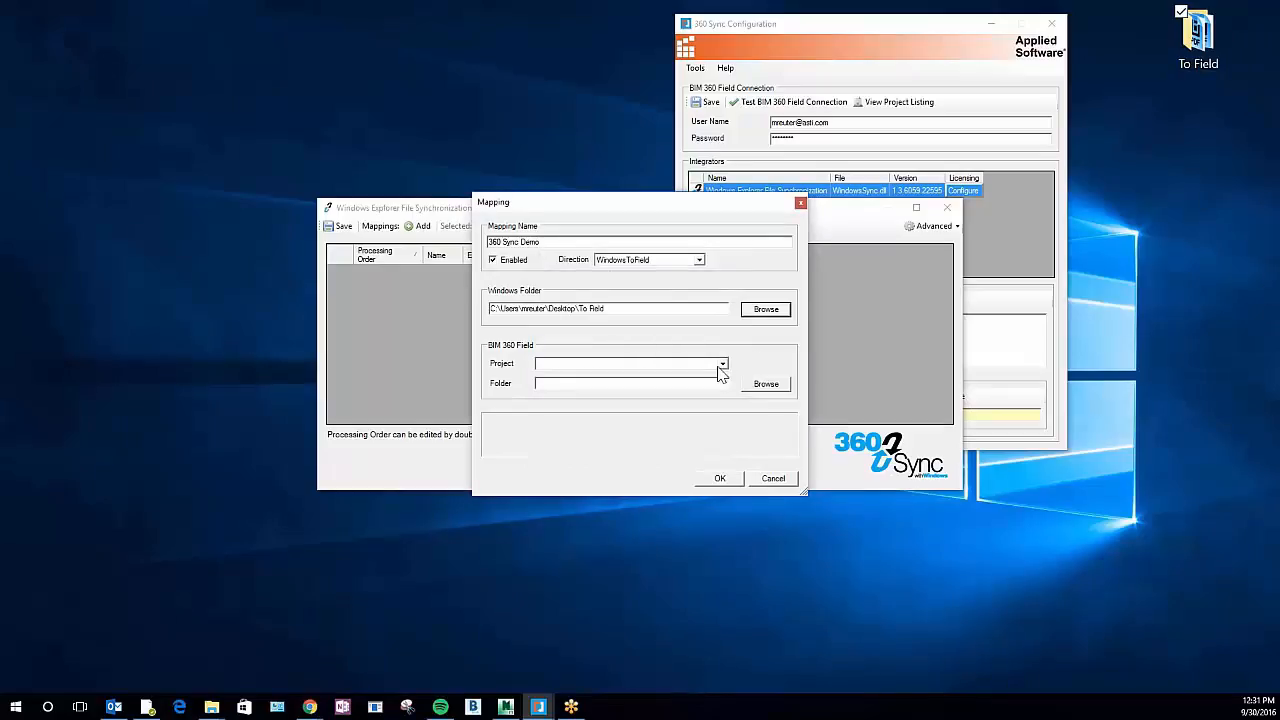
Set the mapping's BIM 360 Field project to BIM & Beer Cincinnati
{"action": "left_click", "coordinate": [722, 364]}
{"action": "scroll", "coordinate": [627, 415], "scroll_direction": "down", "scroll_amount": 4}
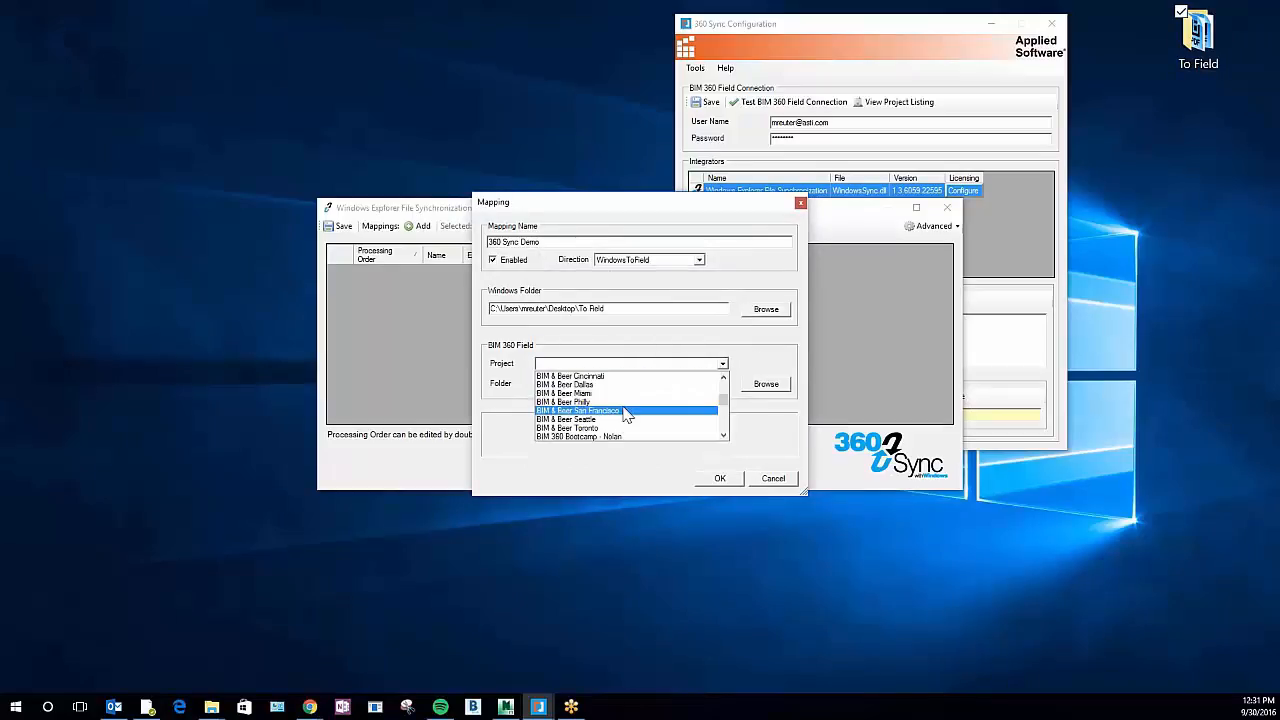
{"action": "left_click", "coordinate": [609, 378]}
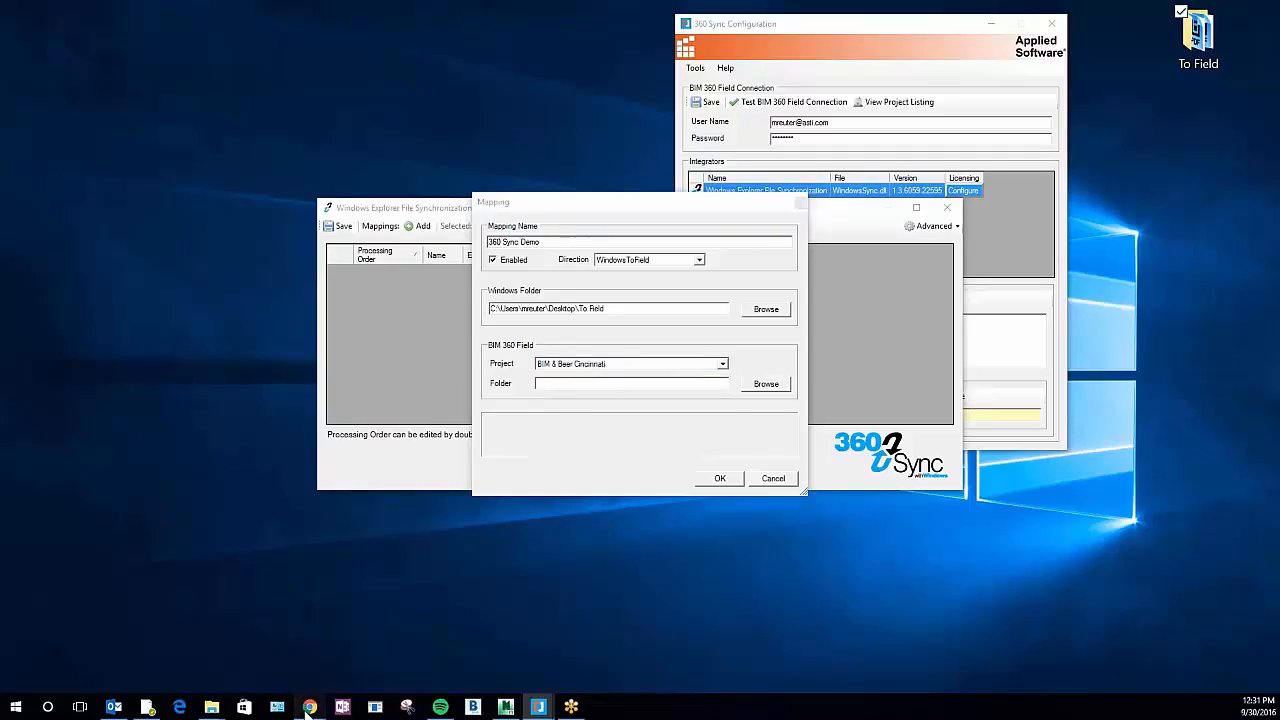
Switch to BIM 360 Field in Chrome to check the project's library, and return to the mapping
{"action": "mouse_move", "coordinate": [310, 707]}
{"action": "left_click", "coordinate": [366, 672]}
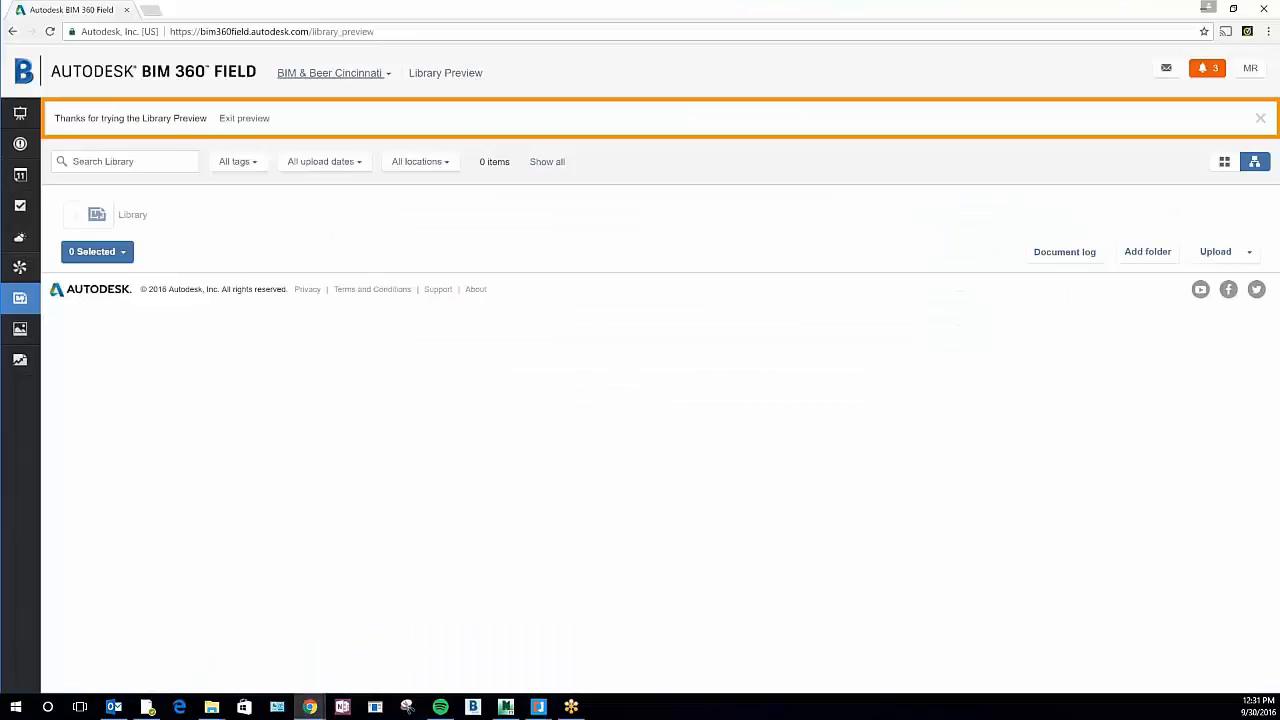
{"action": "left_click", "coordinate": [1207, 9]}
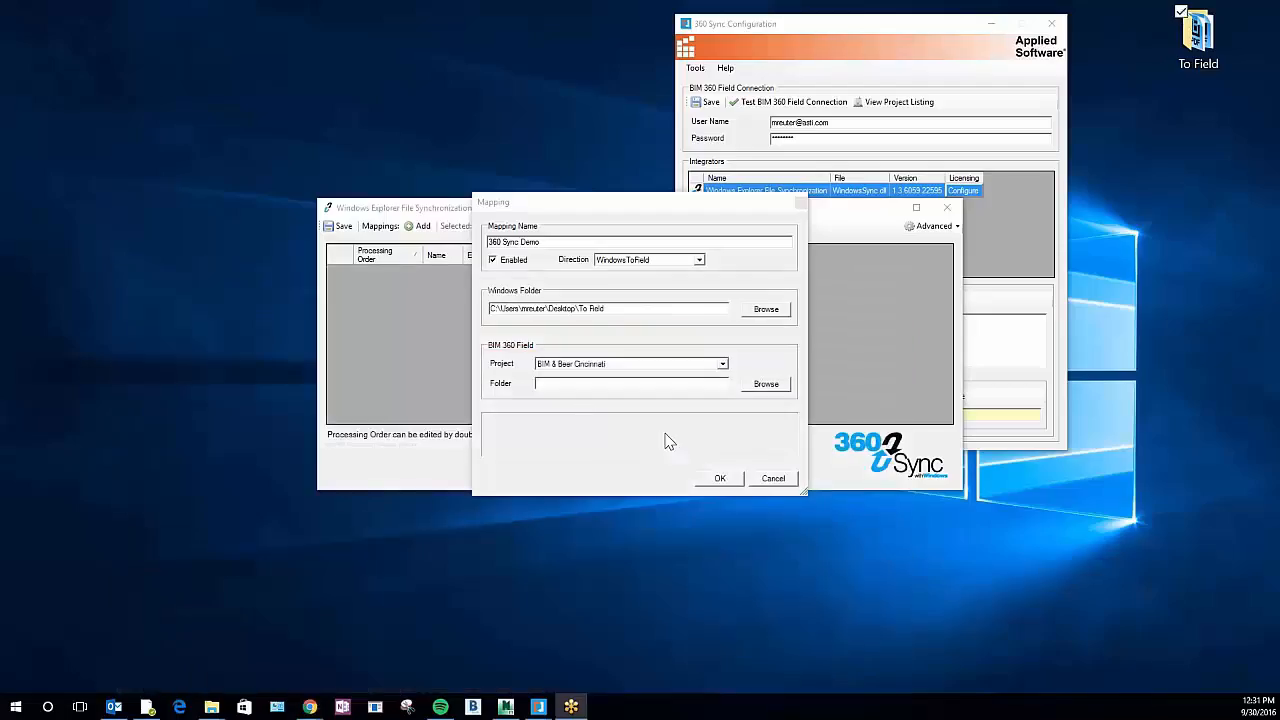
Create a Field folder named 360 Sync Demo under the project root, assign it to the mapping, and confirm the mapping
{"action": "left_click", "coordinate": [764, 384]}
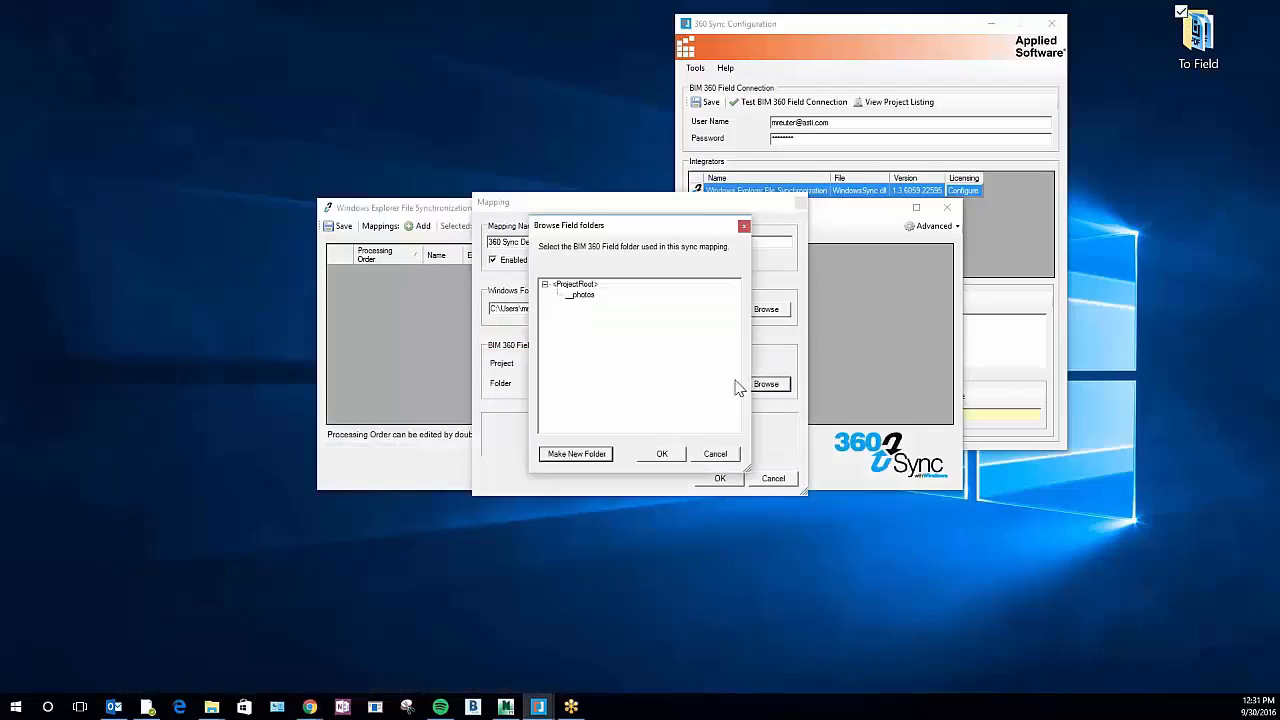
{"action": "left_click", "coordinate": [577, 287]}
{"action": "left_click", "coordinate": [578, 455]}
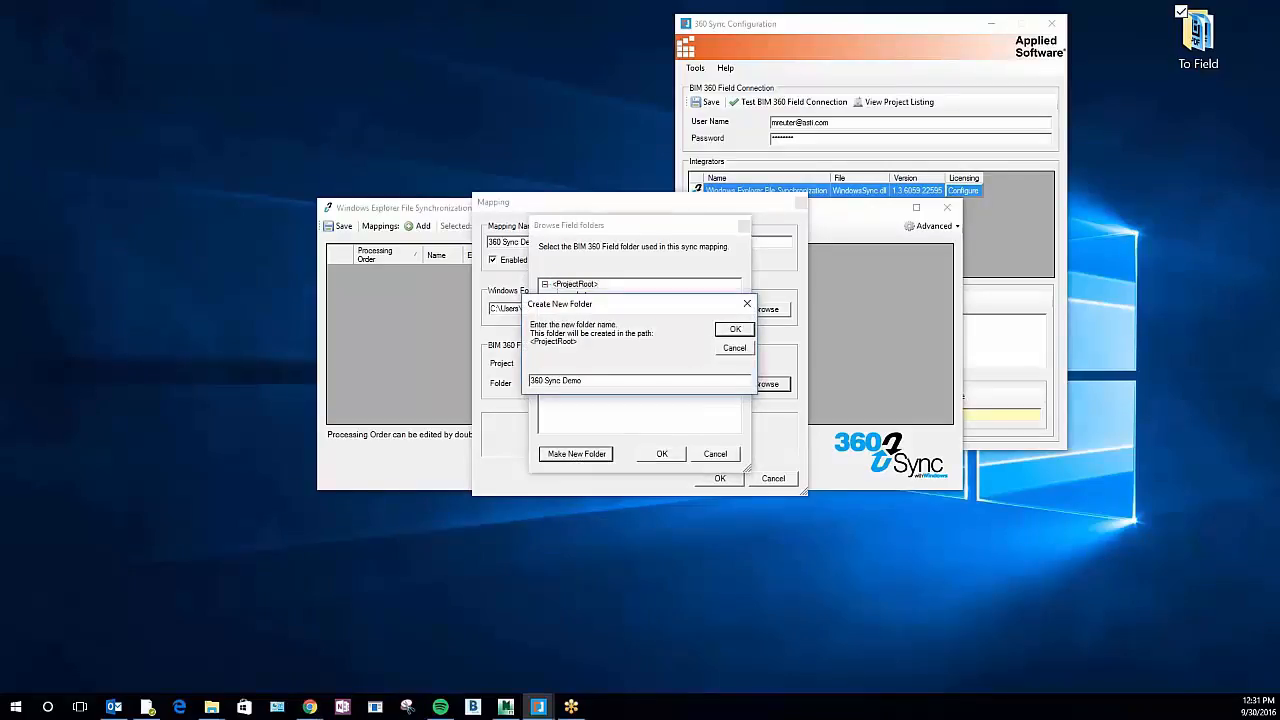
{"action": "left_click", "coordinate": [732, 331]}
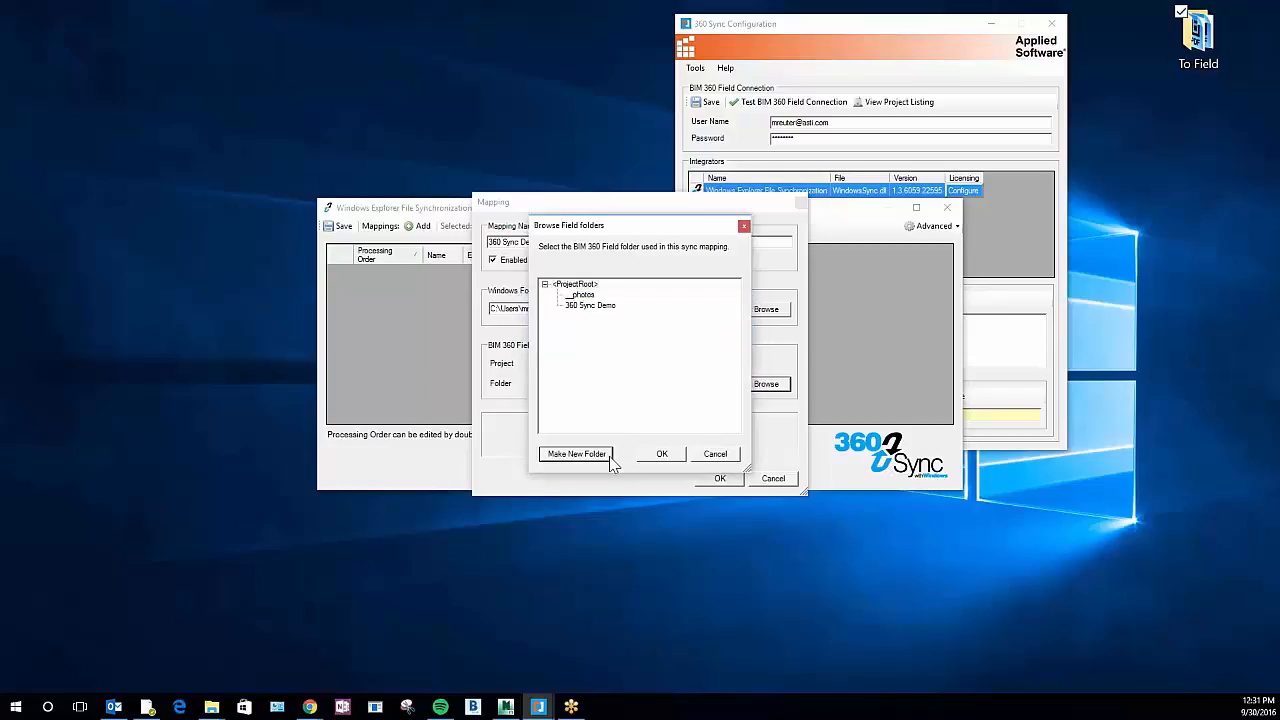
{"action": "left_click", "coordinate": [580, 305]}
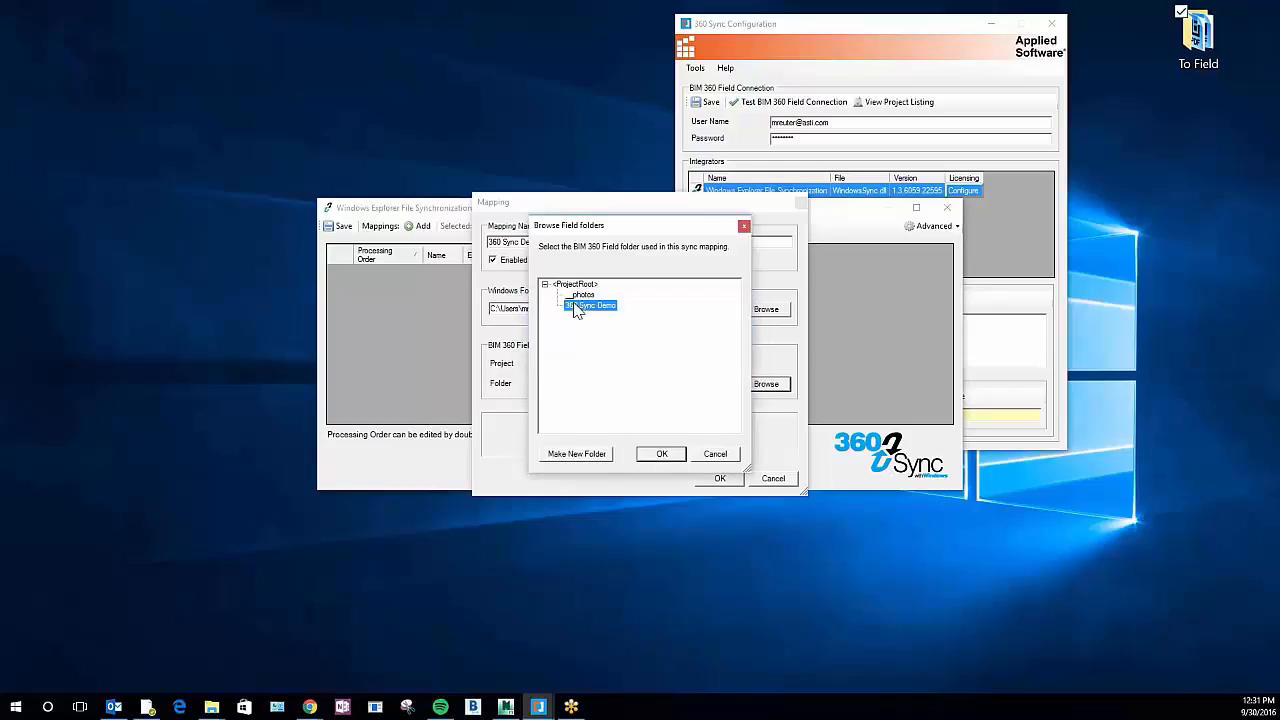
{"action": "left_click", "coordinate": [660, 455]}
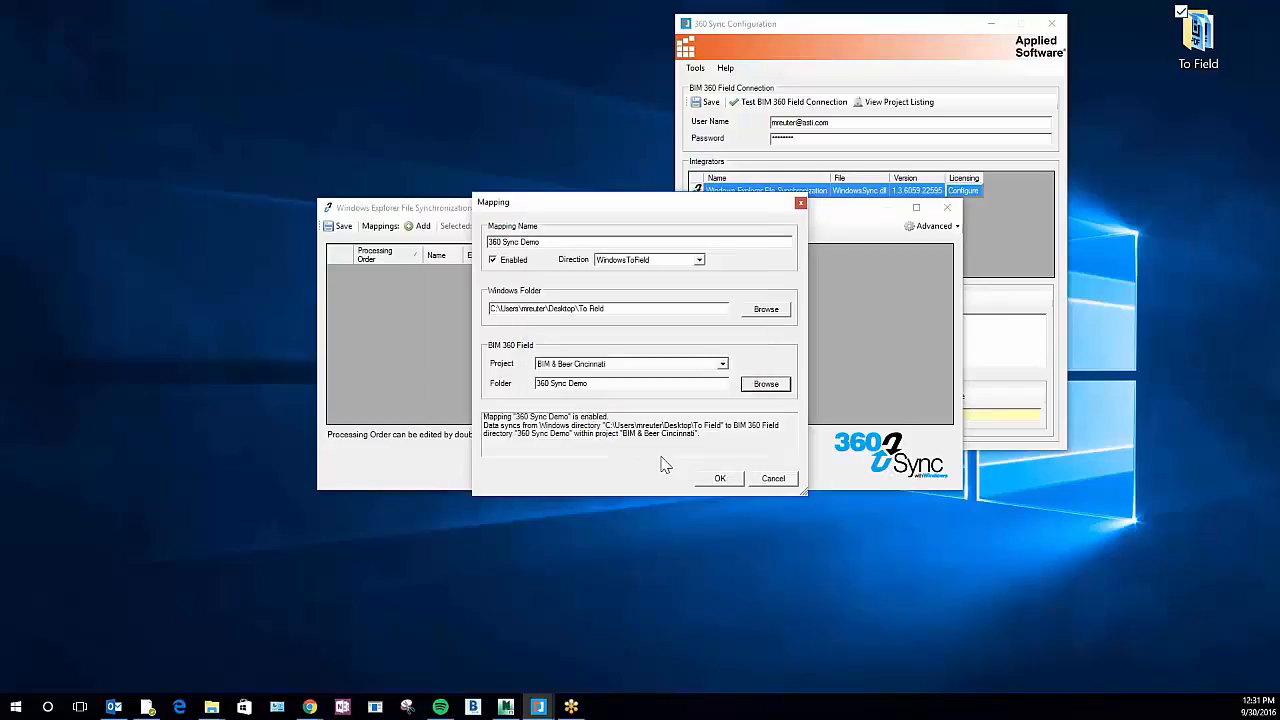
{"action": "left_click", "coordinate": [724, 480]}
Enable Use Index File for Metadata and Normalize Spaces for File Name Comparison, and check that both are active
{"action": "left_click", "coordinate": [933, 226]}
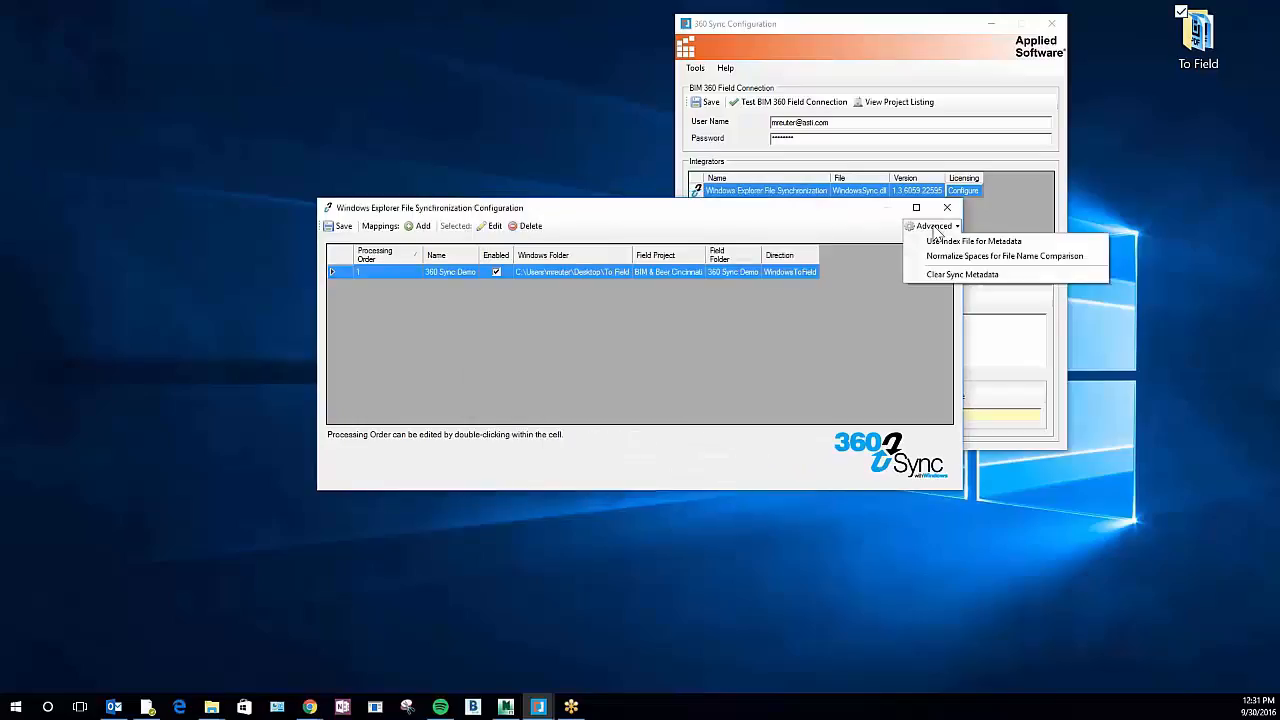
{"action": "left_click", "coordinate": [960, 241]}
{"action": "left_click", "coordinate": [935, 226]}
{"action": "left_click", "coordinate": [948, 256]}
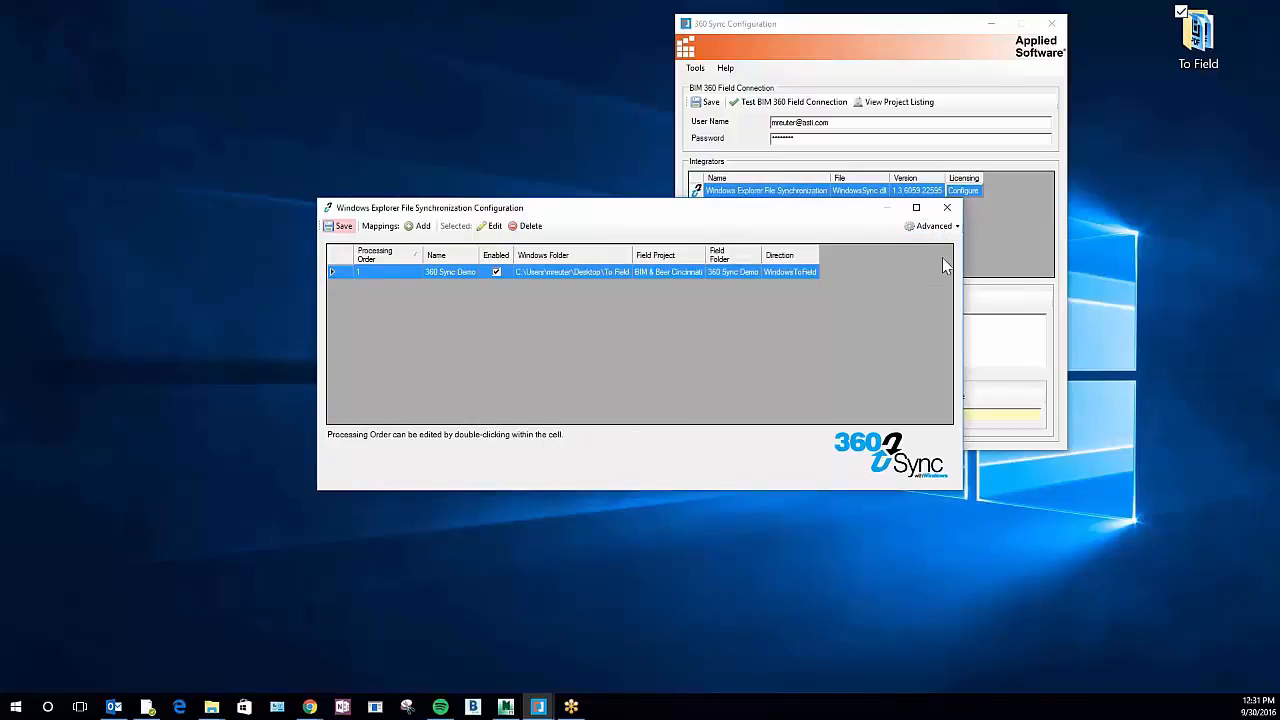
{"action": "left_click", "coordinate": [940, 227]}
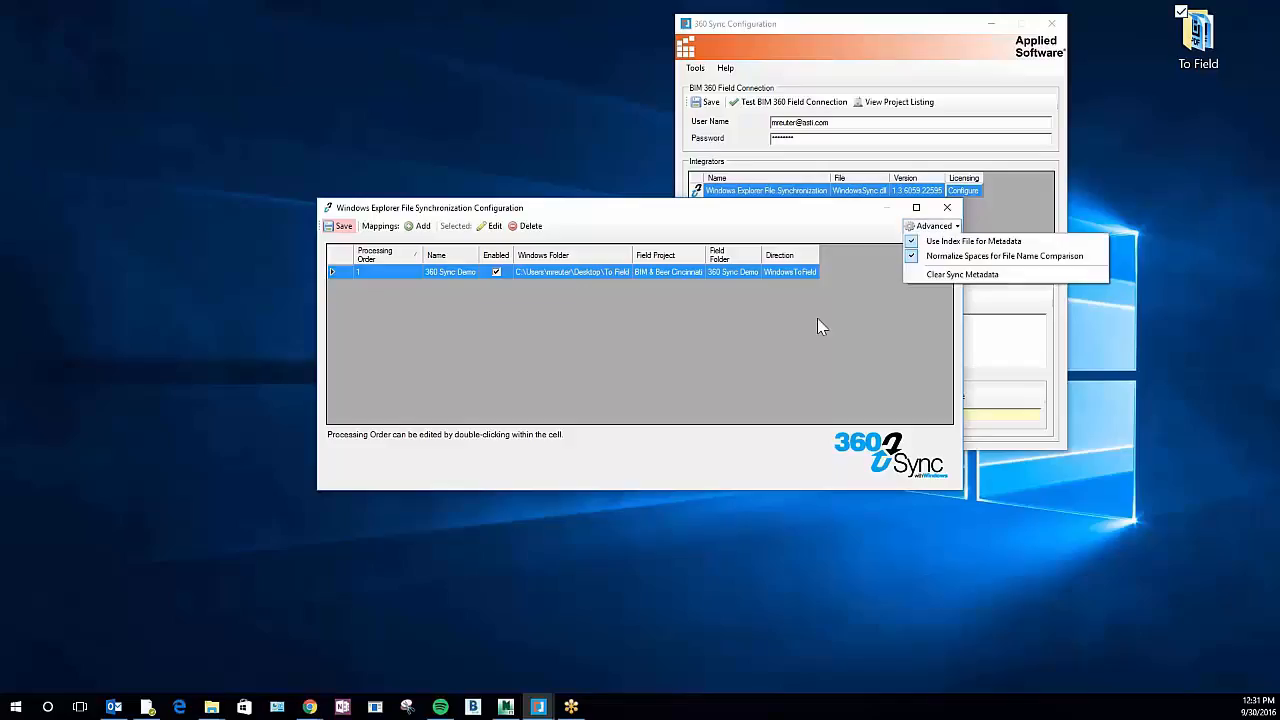
{"action": "left_click", "coordinate": [817, 327]}
Save the synchronization configuration and close its window
{"action": "left_click", "coordinate": [339, 226]}
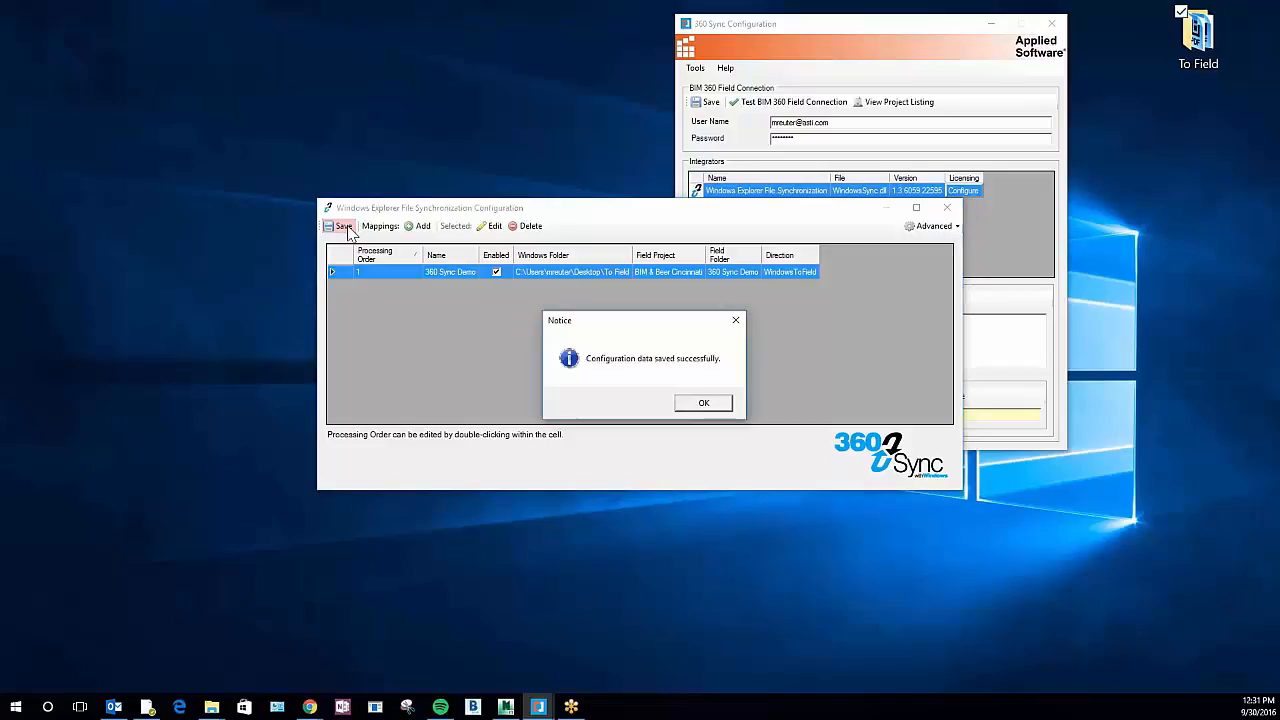
{"action": "left_click", "coordinate": [703, 402]}
{"action": "left_click", "coordinate": [946, 207]}
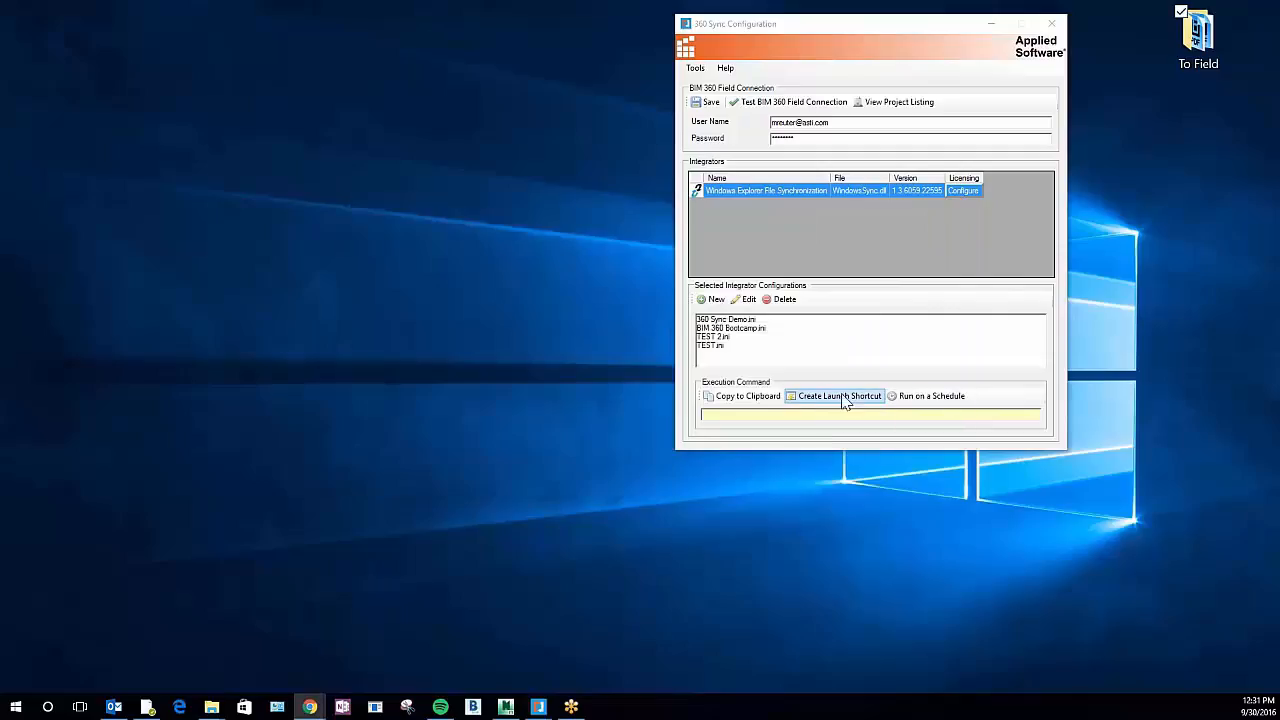
Create a launch shortcut for the 360 Sync Demo configuration and place it on an empty area of the desktop
{"action": "left_click", "coordinate": [842, 396]}
{"action": "left_click", "coordinate": [845, 397]}
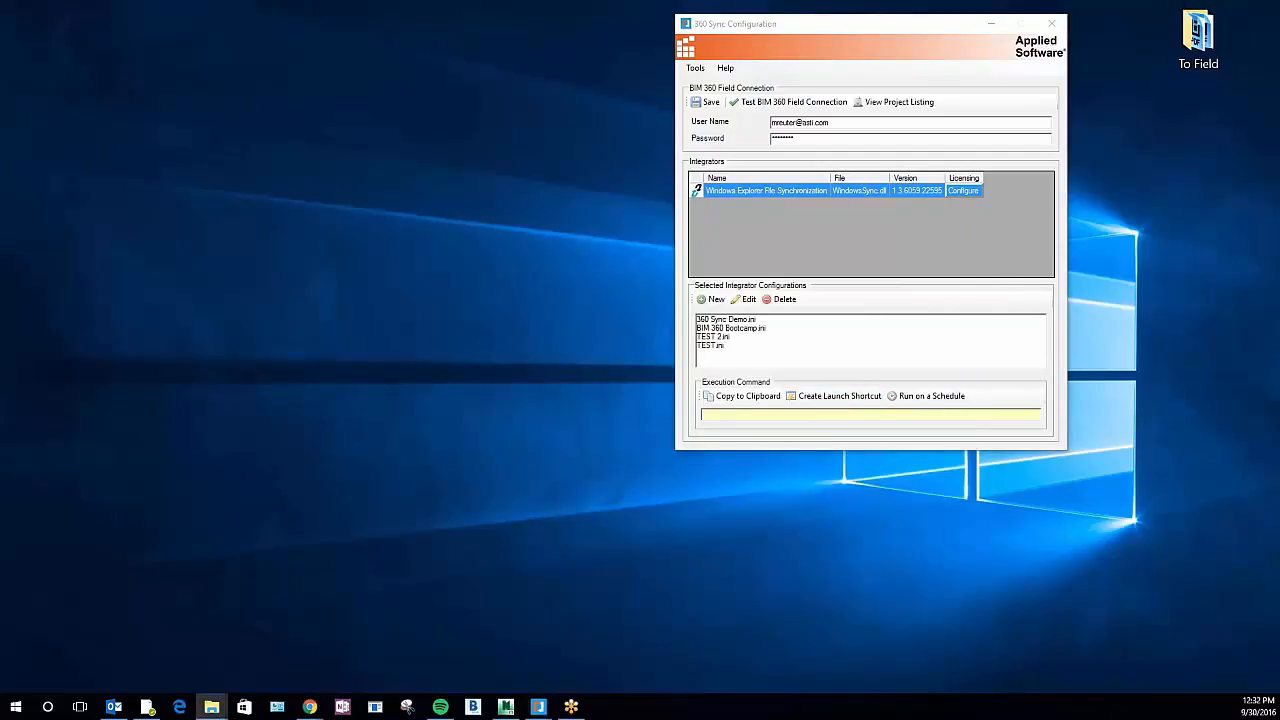
{"action": "left_click_drag", "start_coordinate": [494, 369], "coordinate": [1150, 608]}
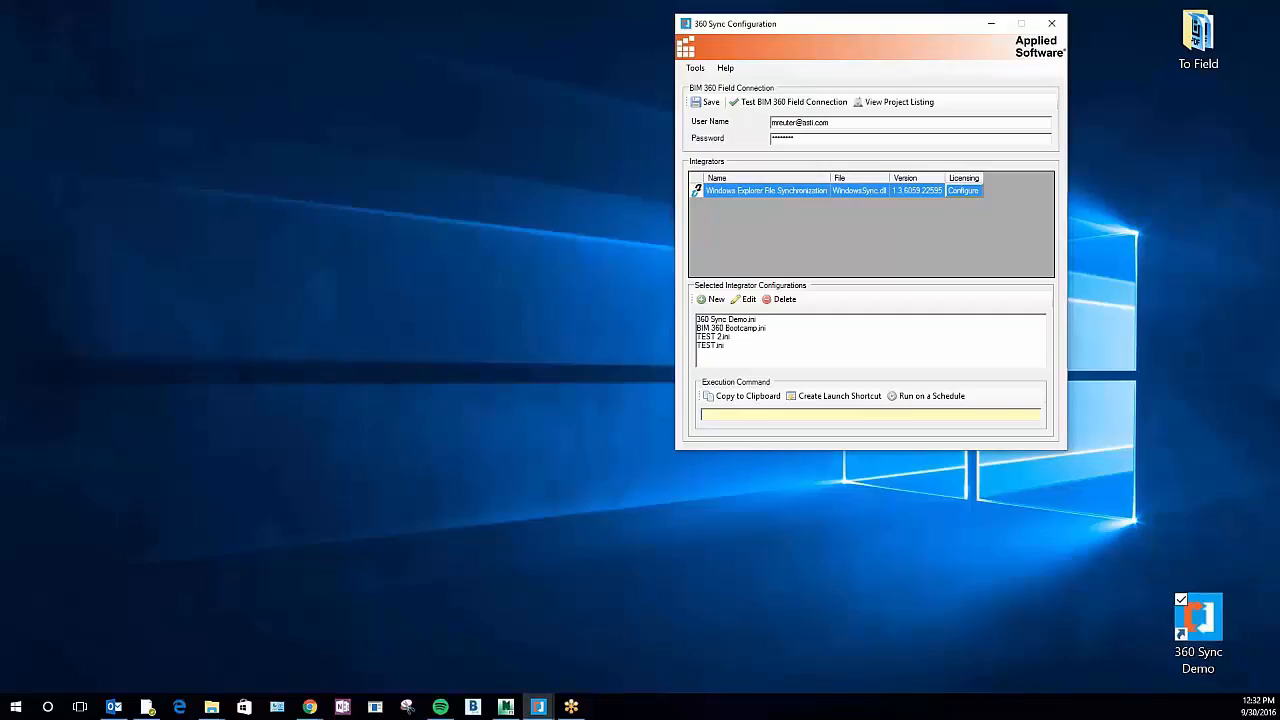
{"action": "left_click", "coordinate": [847, 537]}
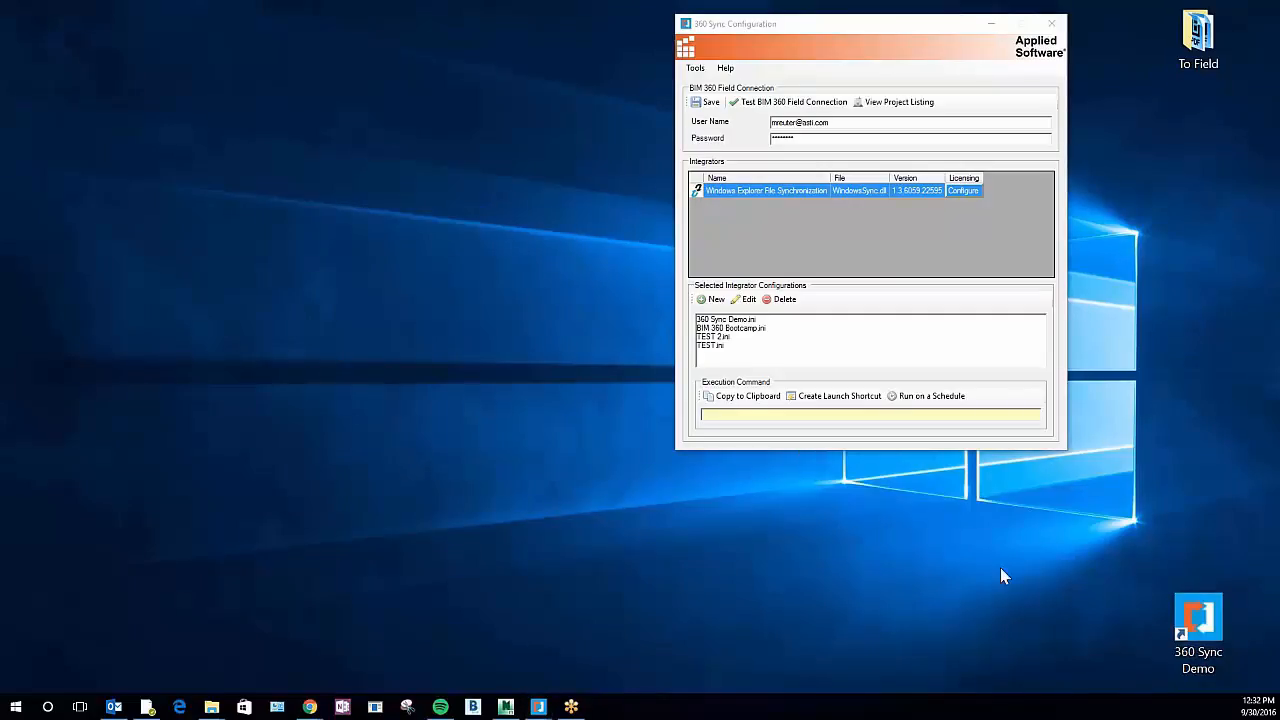
Run the 360 Sync Demo desktop shortcut and arrange its console window above the opened To Field folder
{"action": "double_click", "coordinate": [1196, 616]}
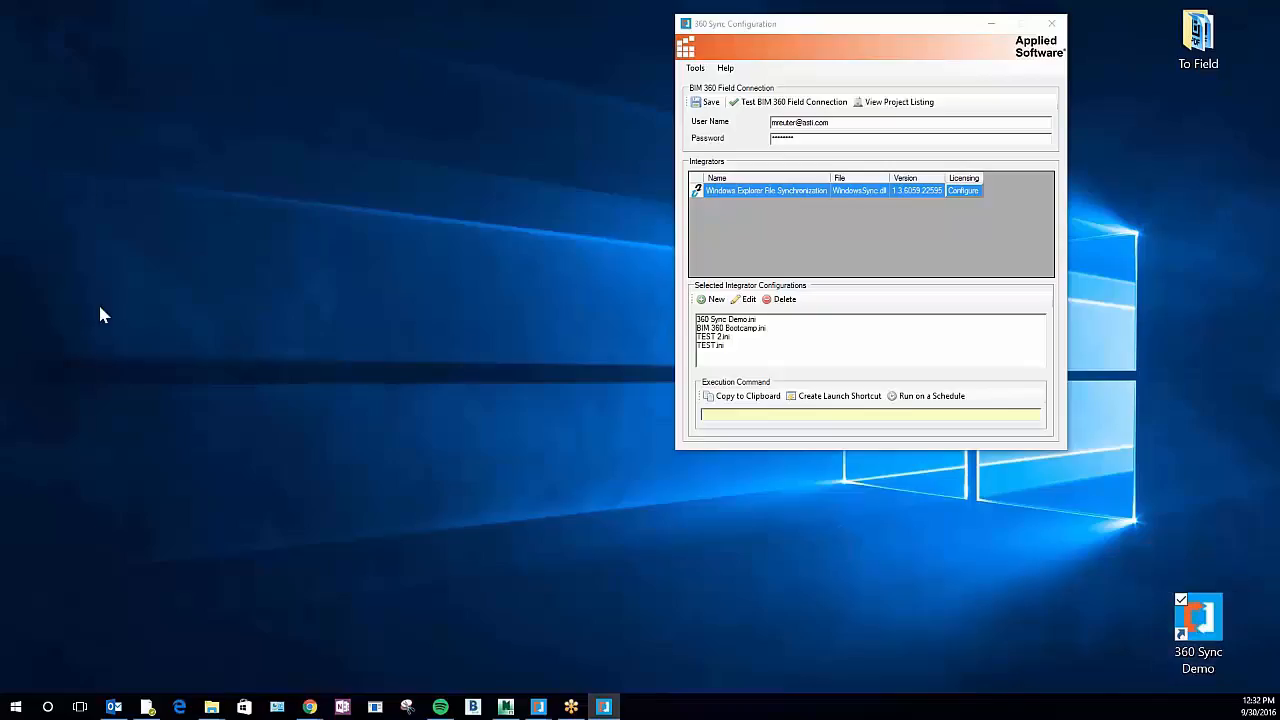
{"action": "left_click_drag", "start_coordinate": [286, 157], "coordinate": [370, 30]}
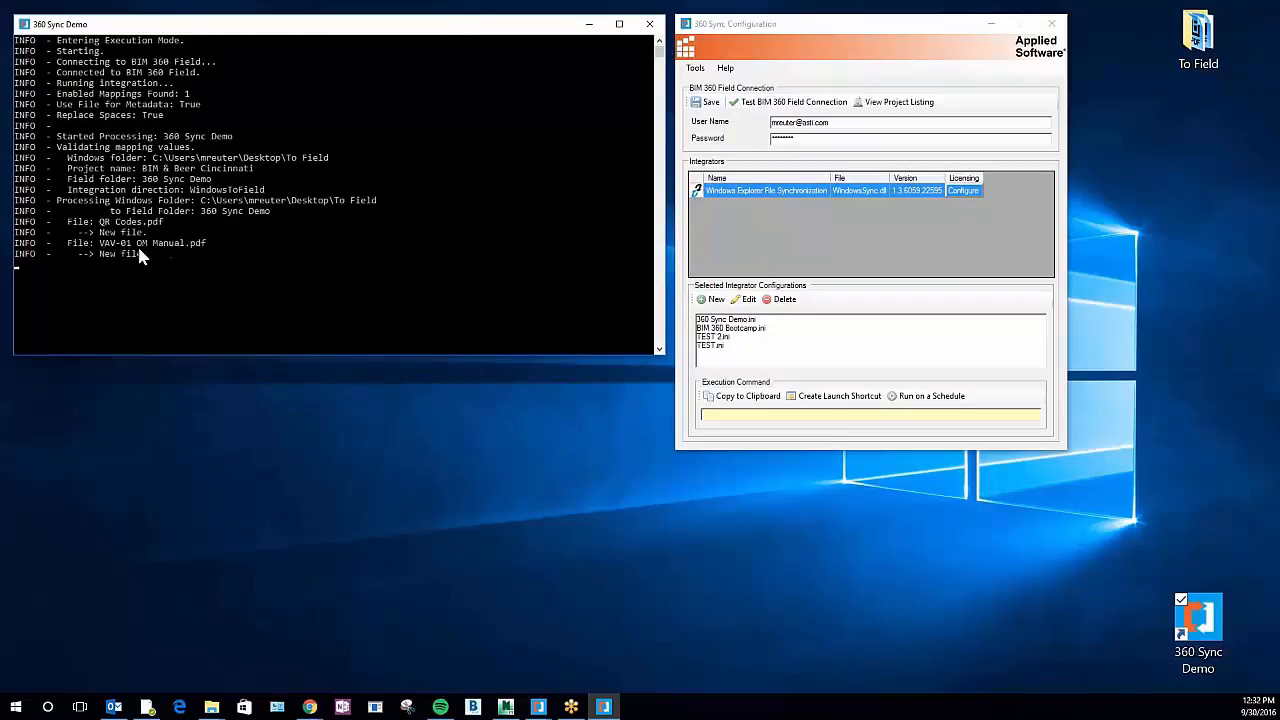
{"action": "double_click", "coordinate": [1190, 40]}
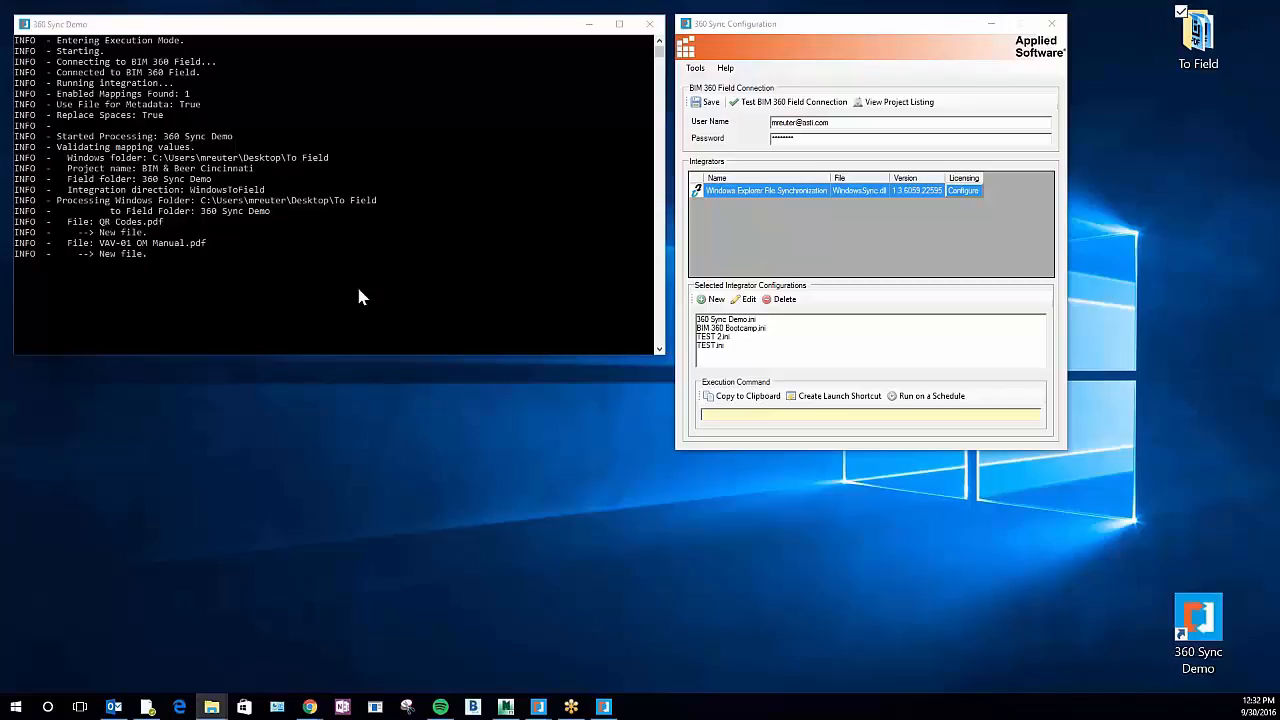
{"action": "left_click_drag", "start_coordinate": [358, 289], "coordinate": [408, 377]}
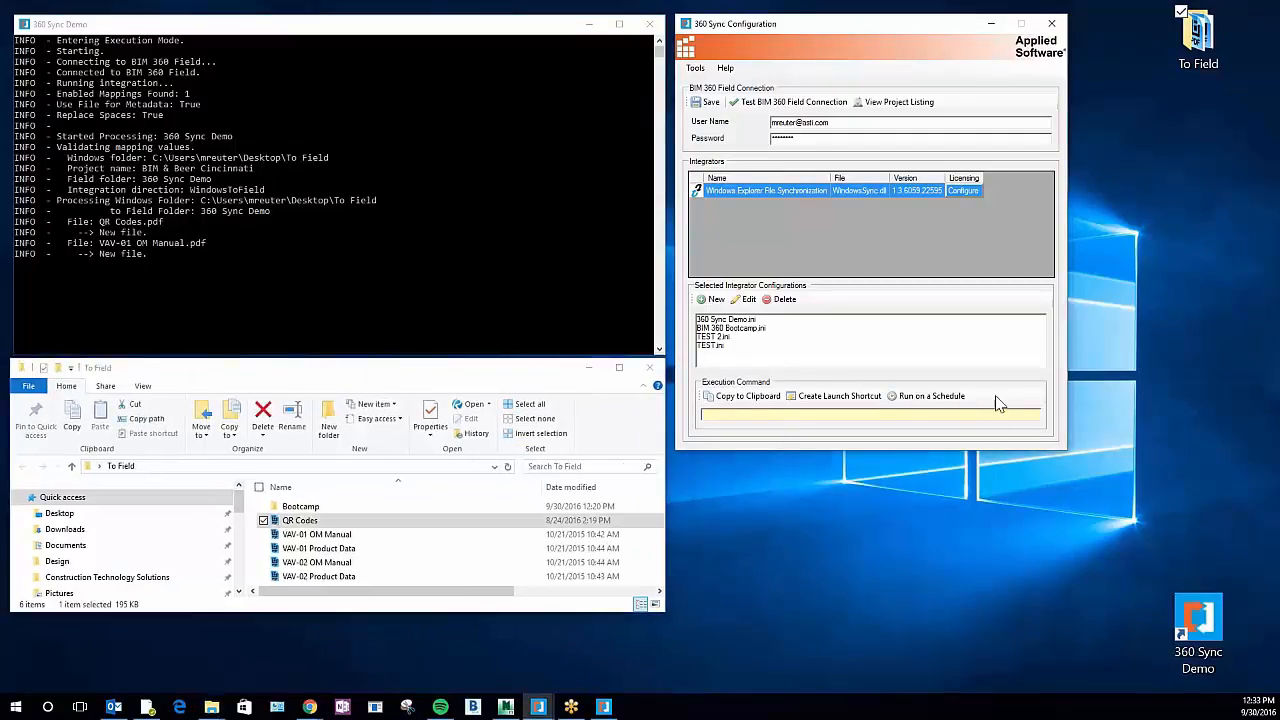
Open the scheduling settings for the 360 Sync Demo.ini configuration and enable Run on a Schedule
{"action": "left_click", "coordinate": [740, 319]}
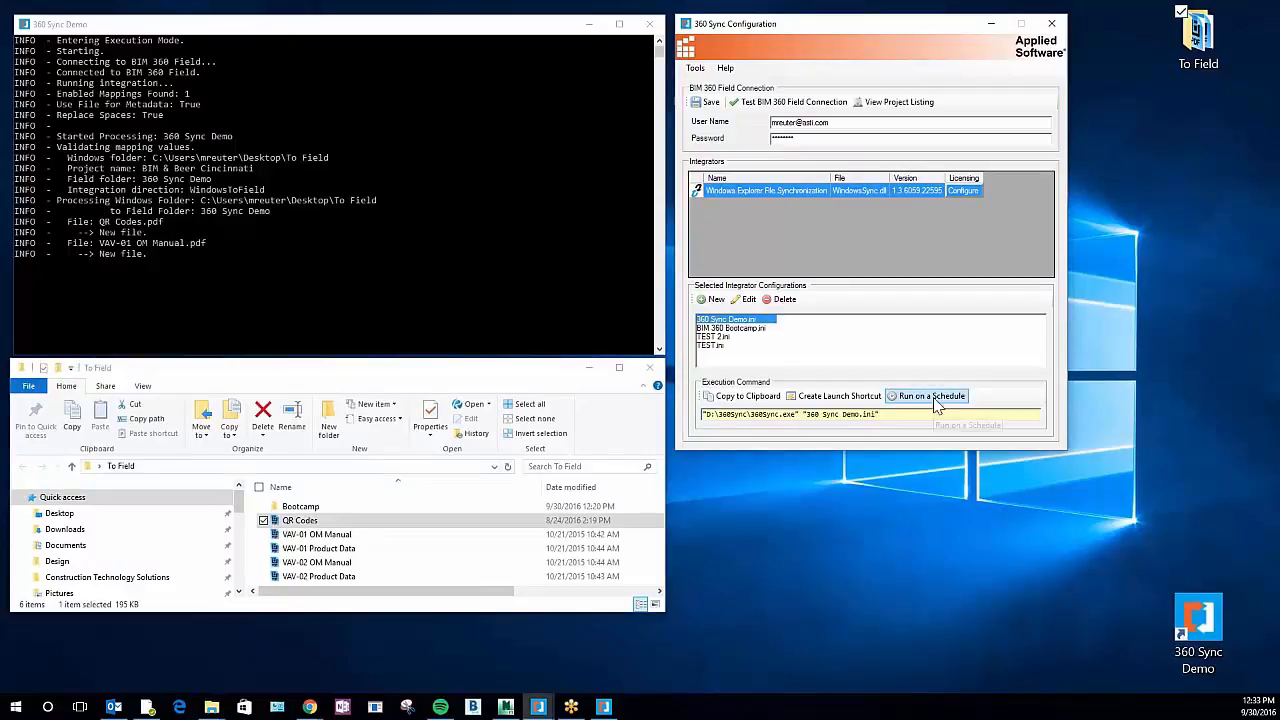
{"action": "left_click", "coordinate": [932, 397]}
{"action": "left_click_drag", "start_coordinate": [895, 95], "coordinate": [881, 191]}
{"action": "left_click", "coordinate": [770, 220]}
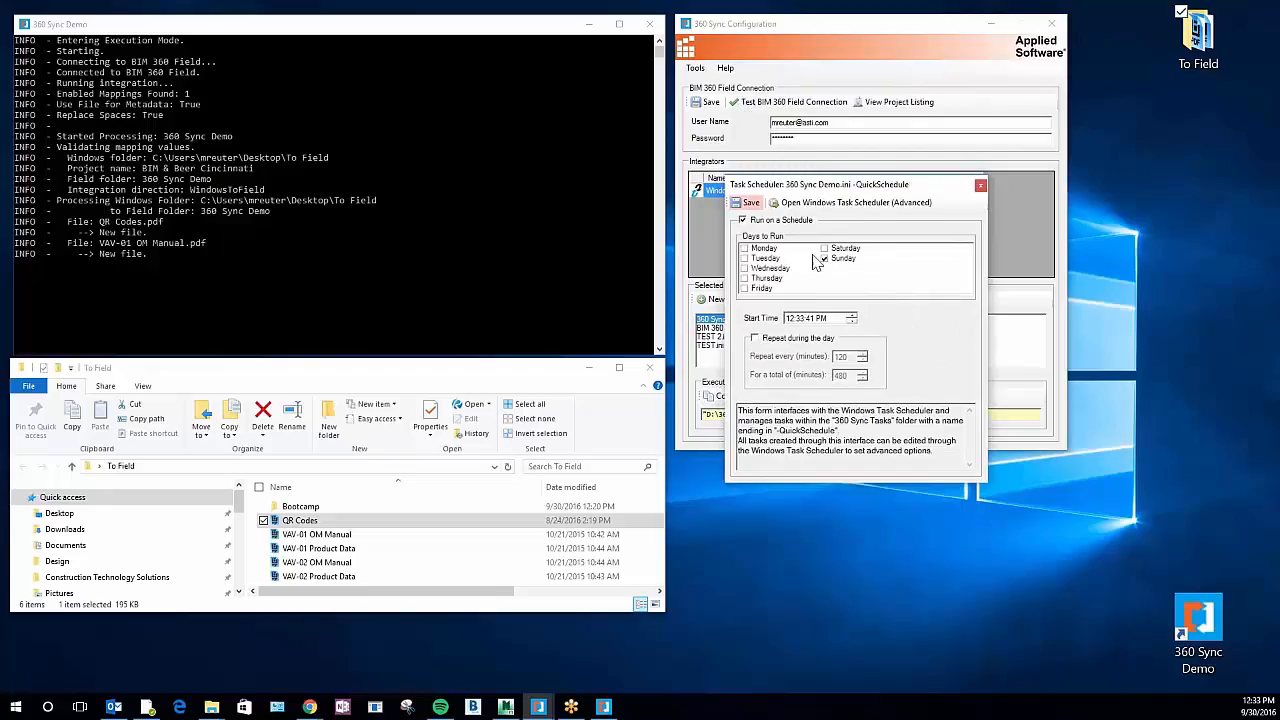
Set the schedule to run Monday through Friday, with Sunday excluded
{"action": "left_click", "coordinate": [828, 260]}
{"action": "left_click", "coordinate": [826, 259]}
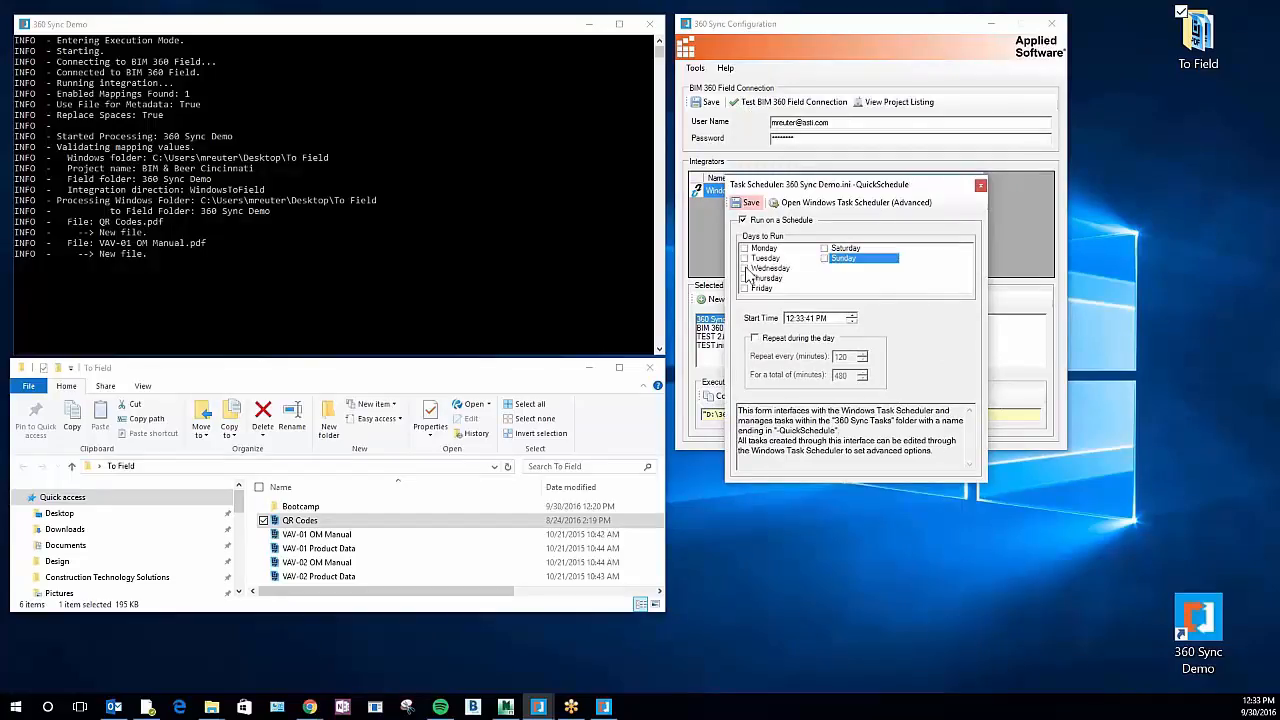
{"action": "left_click", "coordinate": [745, 259]}
{"action": "left_click", "coordinate": [745, 248]}
{"action": "left_click", "coordinate": [745, 268]}
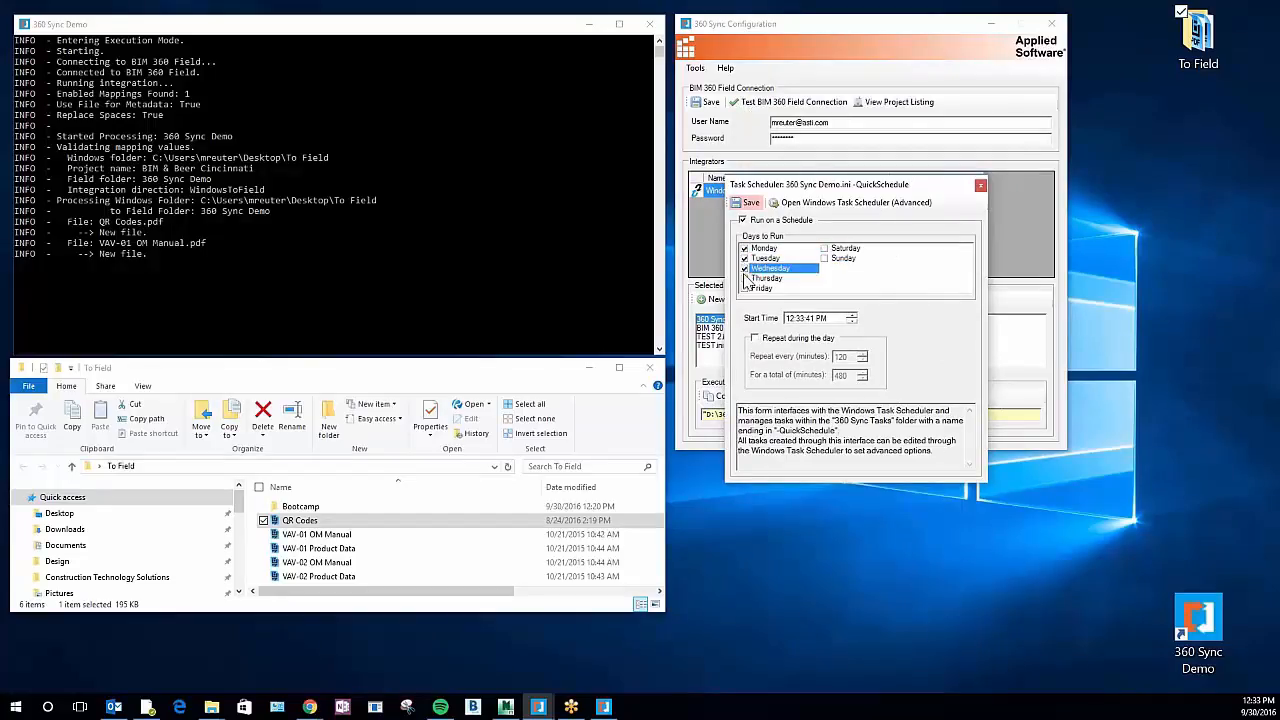
{"action": "left_click", "coordinate": [745, 278]}
{"action": "left_click", "coordinate": [745, 288]}
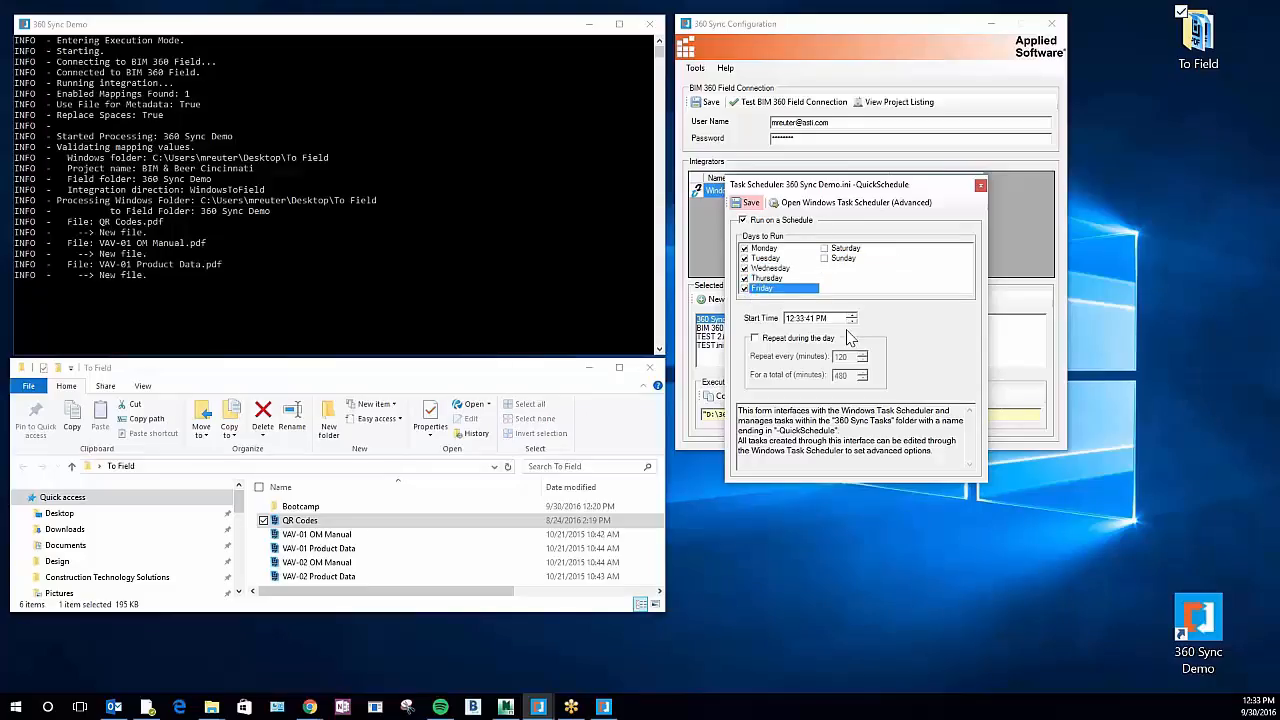
Set the schedule's start time to 7:00:00 AM
{"action": "left_click", "coordinate": [851, 322]}
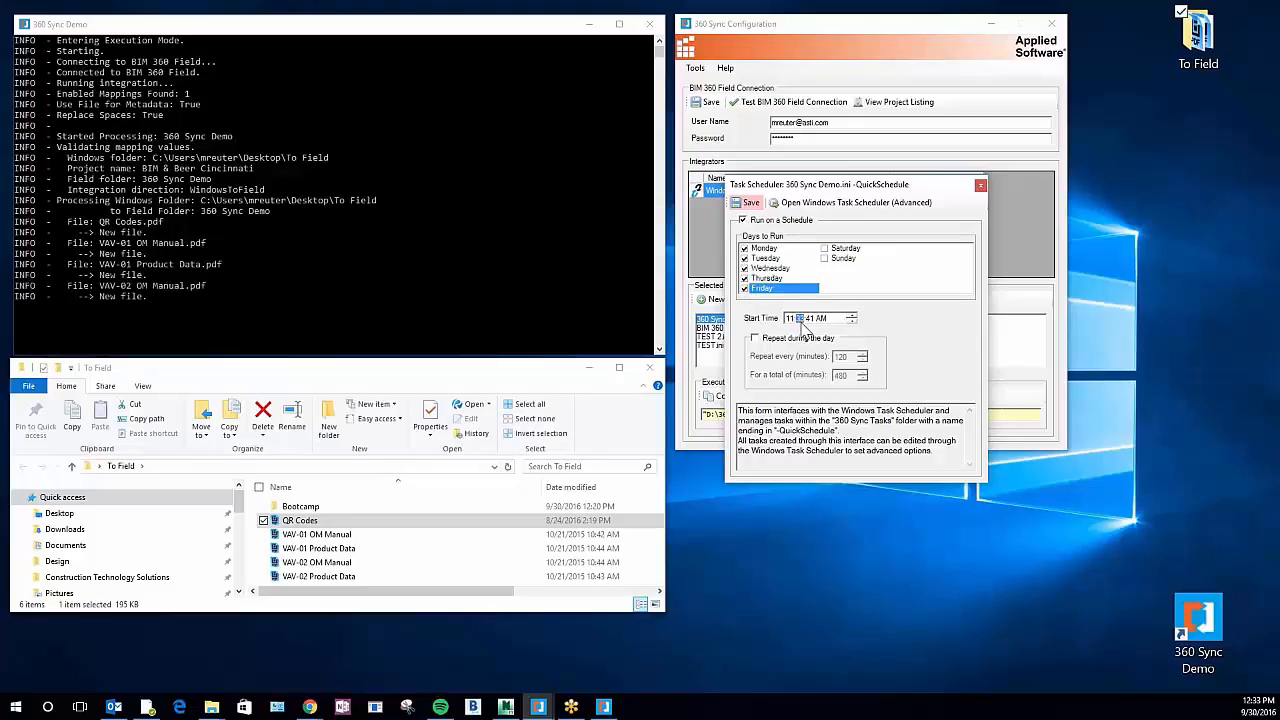
{"action": "left_click", "coordinate": [791, 319]}
{"action": "left_click", "coordinate": [813, 319]}
{"action": "type", "text": "00:00"}
Enable repeating during the day every 240 minutes and save the schedule
{"action": "left_click", "coordinate": [806, 340]}
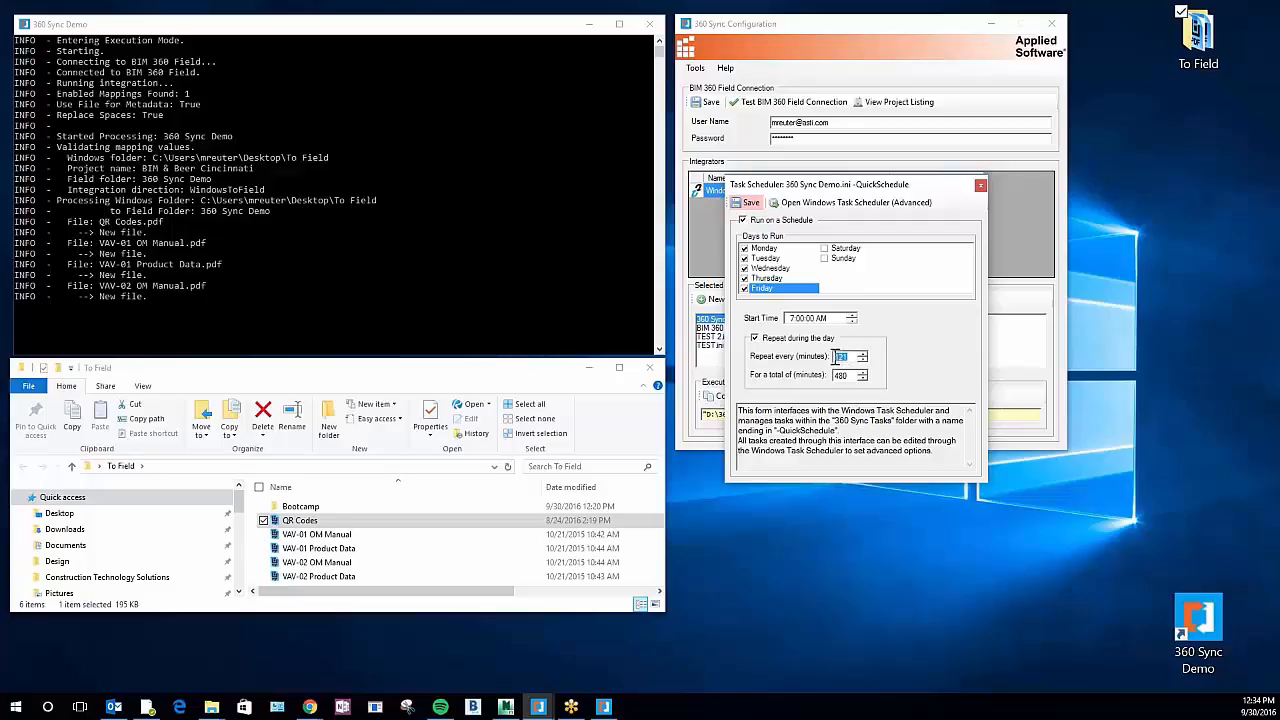
{"action": "type", "text": "3"}
{"action": "left_click", "coordinate": [752, 203]}
{"action": "left_click", "coordinate": [706, 408]}
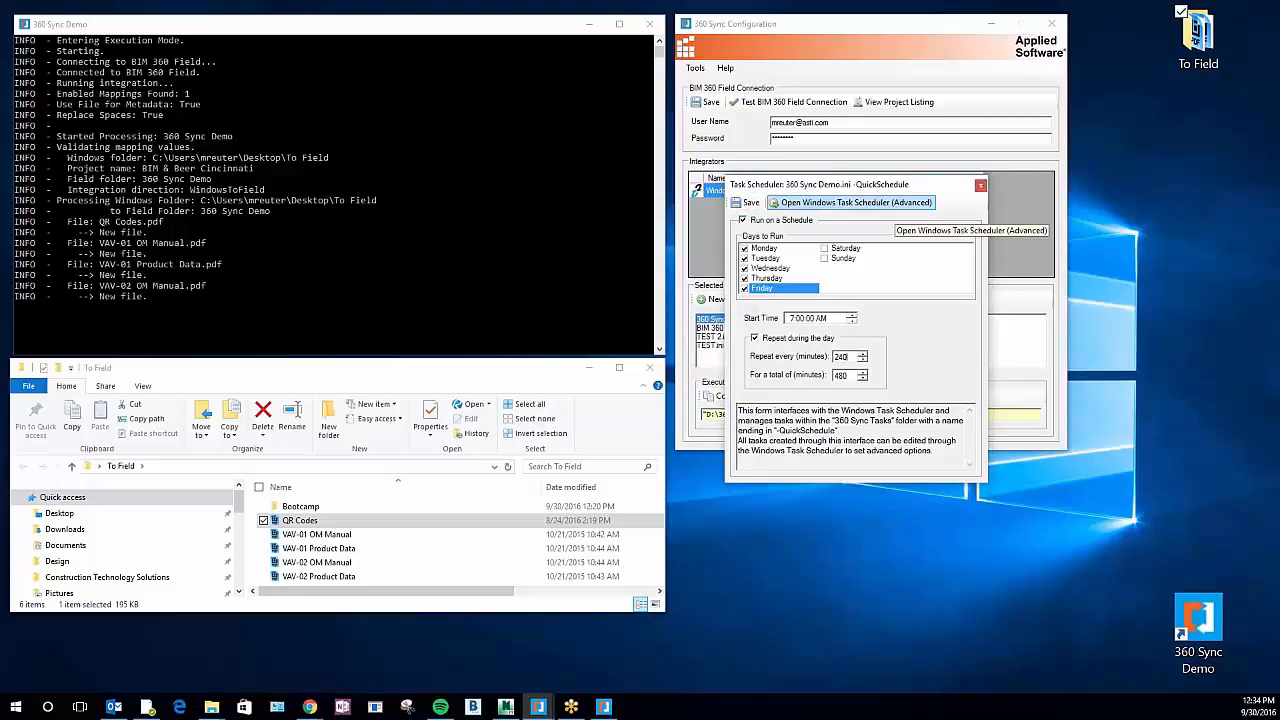
Check the 360 Sync Demo.ini QuickSchedule task in the 360 Sync Tasks folder of Windows Task Scheduler, and close the scheduler
{"action": "left_click", "coordinate": [880, 203]}
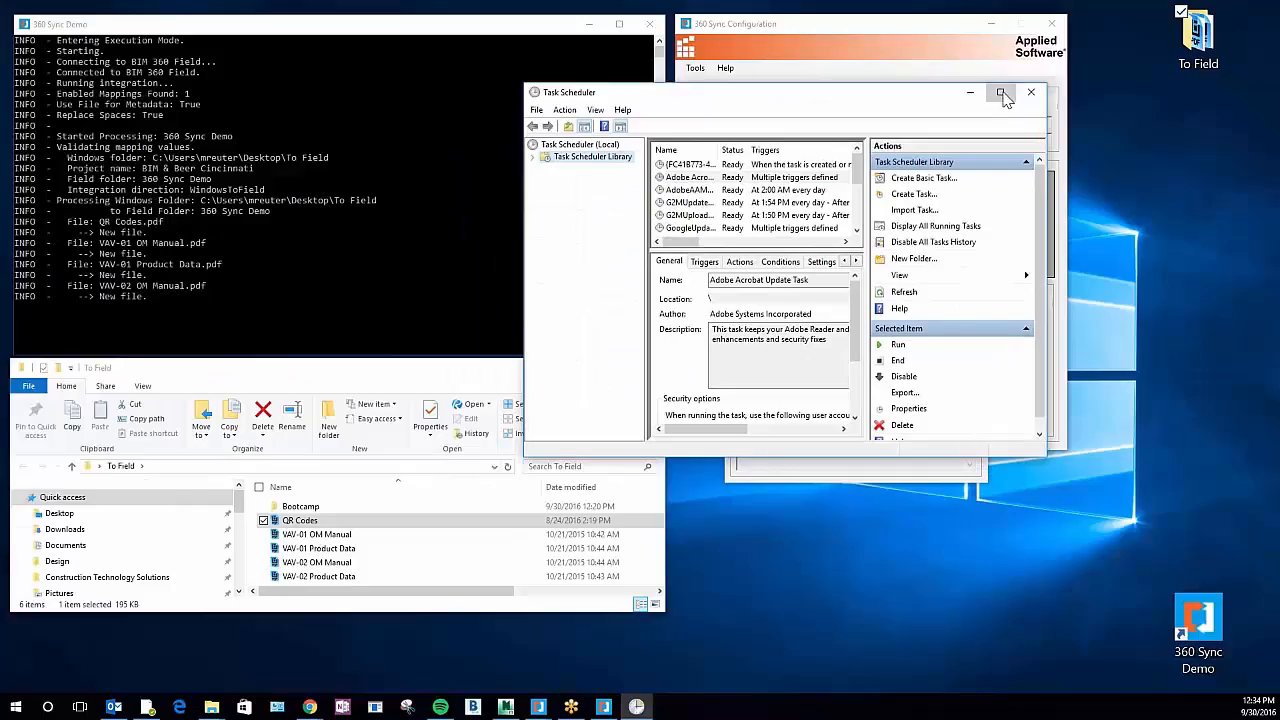
{"action": "left_click", "coordinate": [1001, 93]}
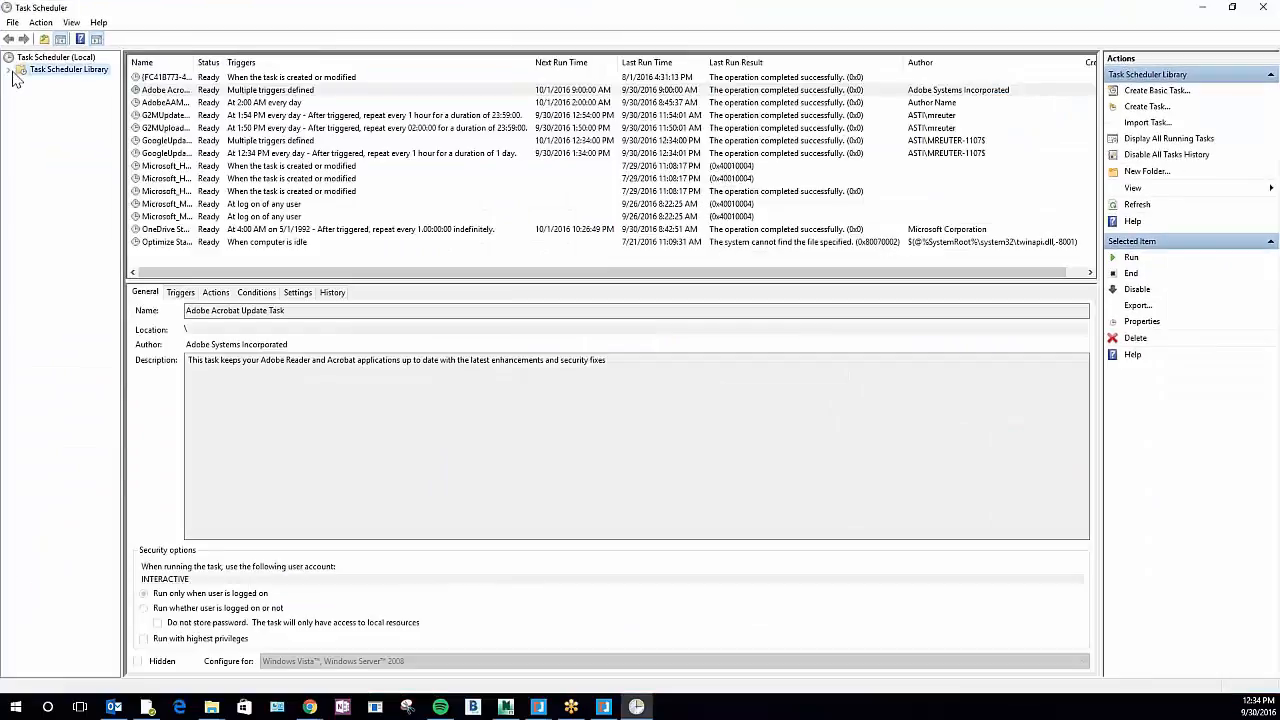
{"action": "double_click", "coordinate": [64, 71]}
{"action": "left_click", "coordinate": [68, 82]}
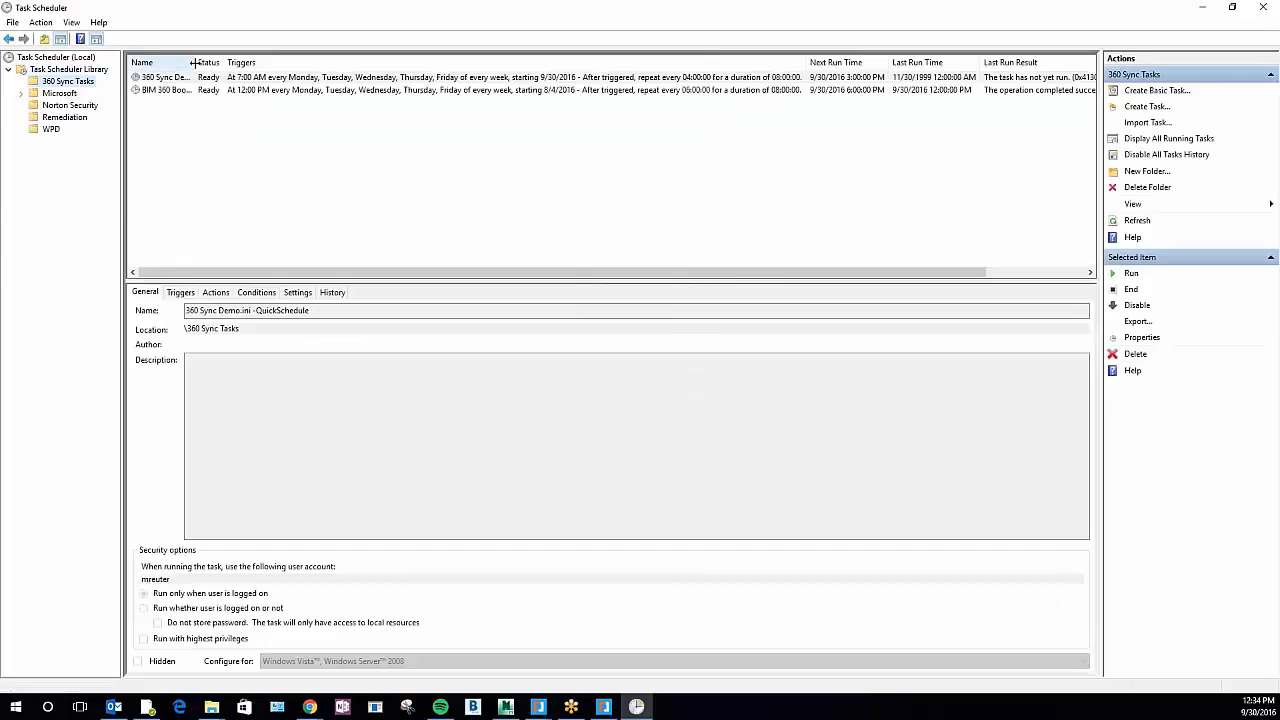
{"action": "left_click_drag", "start_coordinate": [194, 62], "coordinate": [303, 62]}
{"action": "left_click", "coordinate": [243, 80]}
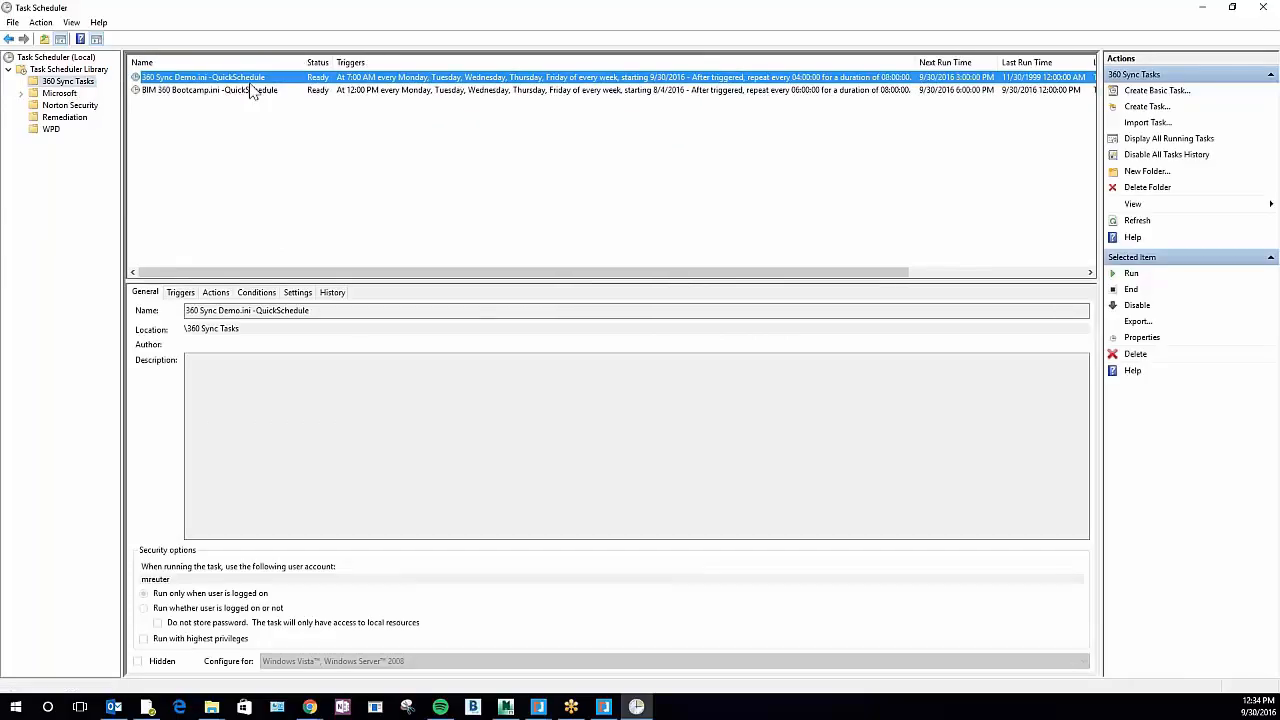
{"action": "left_click", "coordinate": [1263, 8]}
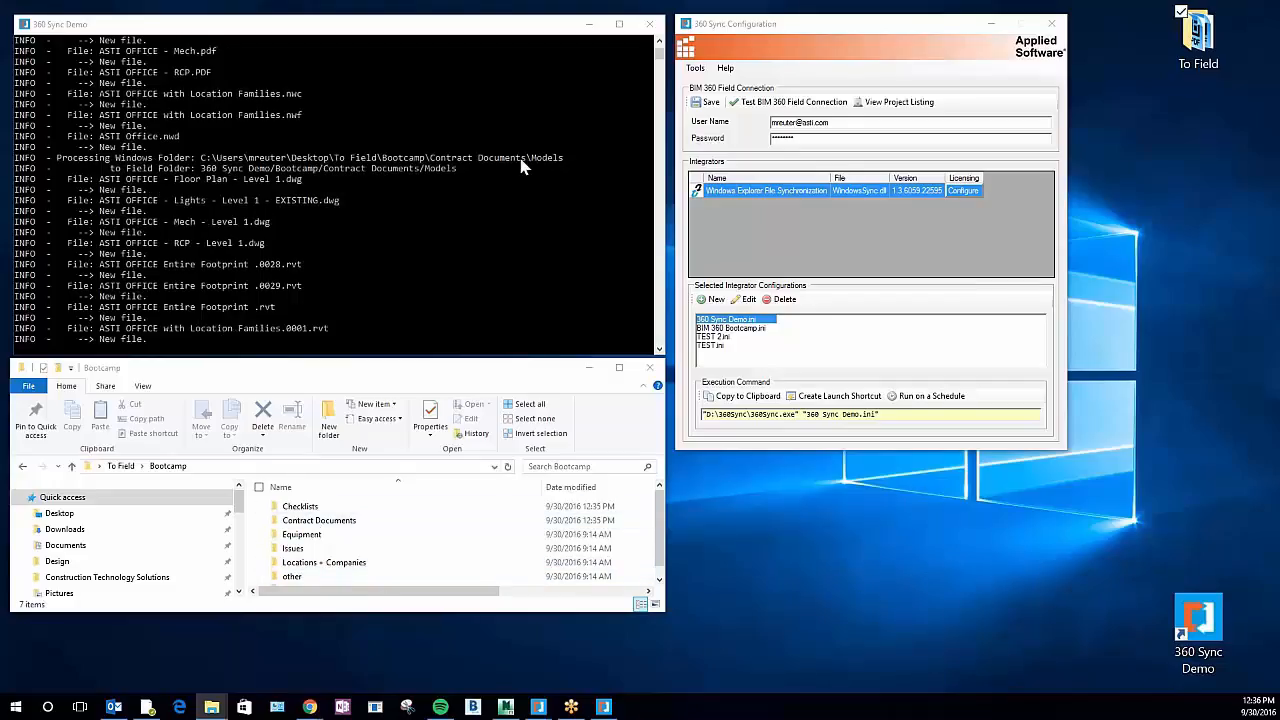
Open the Contract Documents folder inside the local Bootcamp folder and look through its files
{"action": "double_click", "coordinate": [318, 520]}
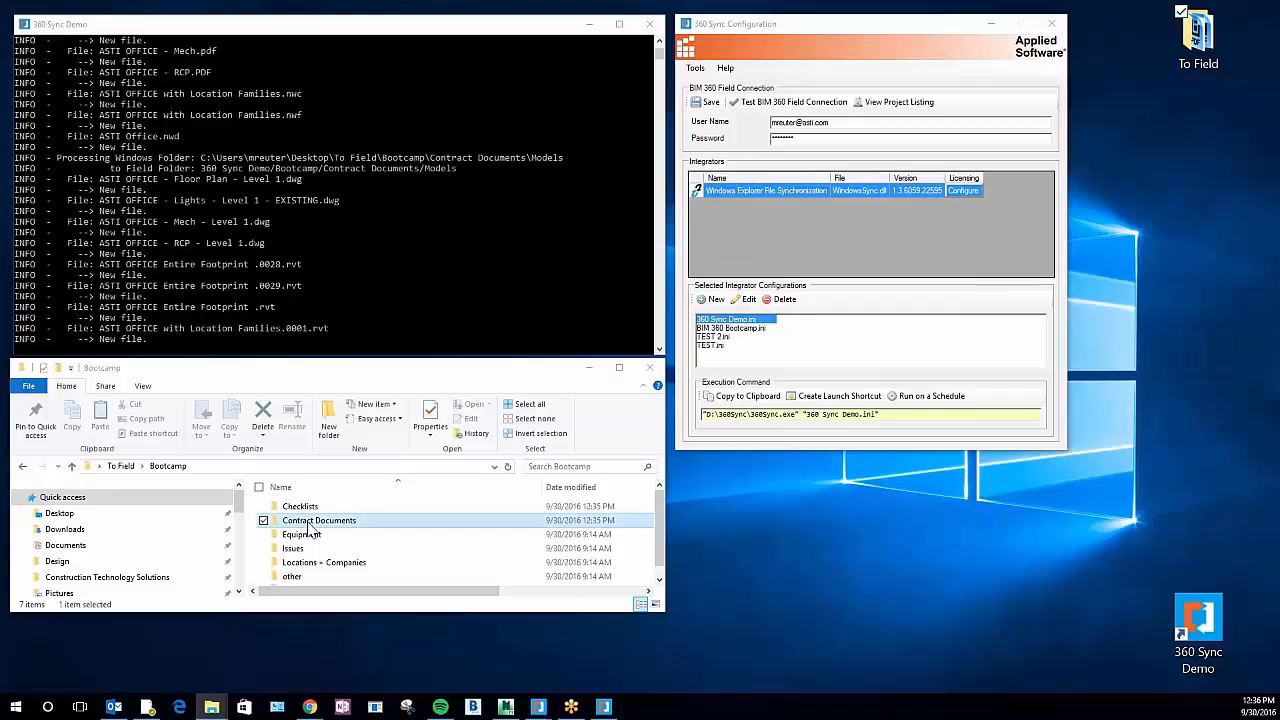
{"action": "left_click", "coordinate": [325, 521]}
{"action": "scroll", "coordinate": [332, 540], "scroll_direction": "down", "scroll_amount": 1}
{"action": "scroll", "coordinate": [330, 547], "scroll_direction": "up", "scroll_amount": 1}
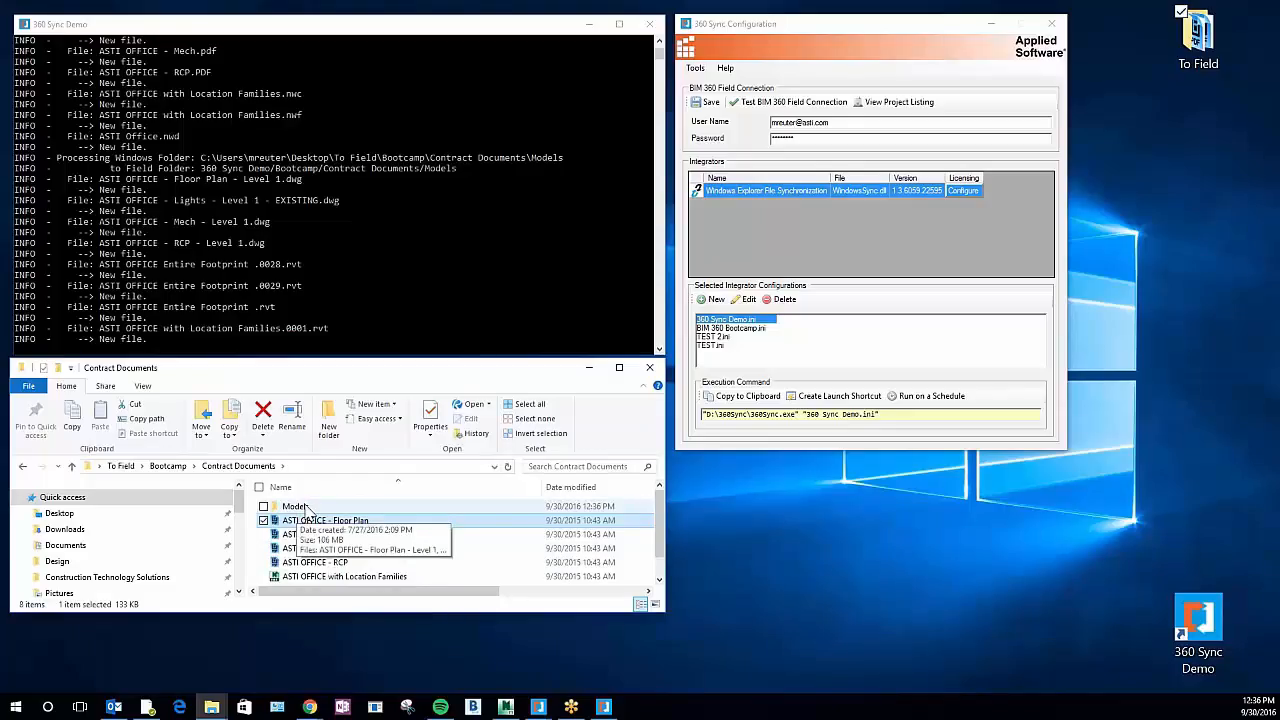
Look through the files in the Models subfolder and return to the Bootcamp folder's contents
{"action": "double_click", "coordinate": [300, 507]}
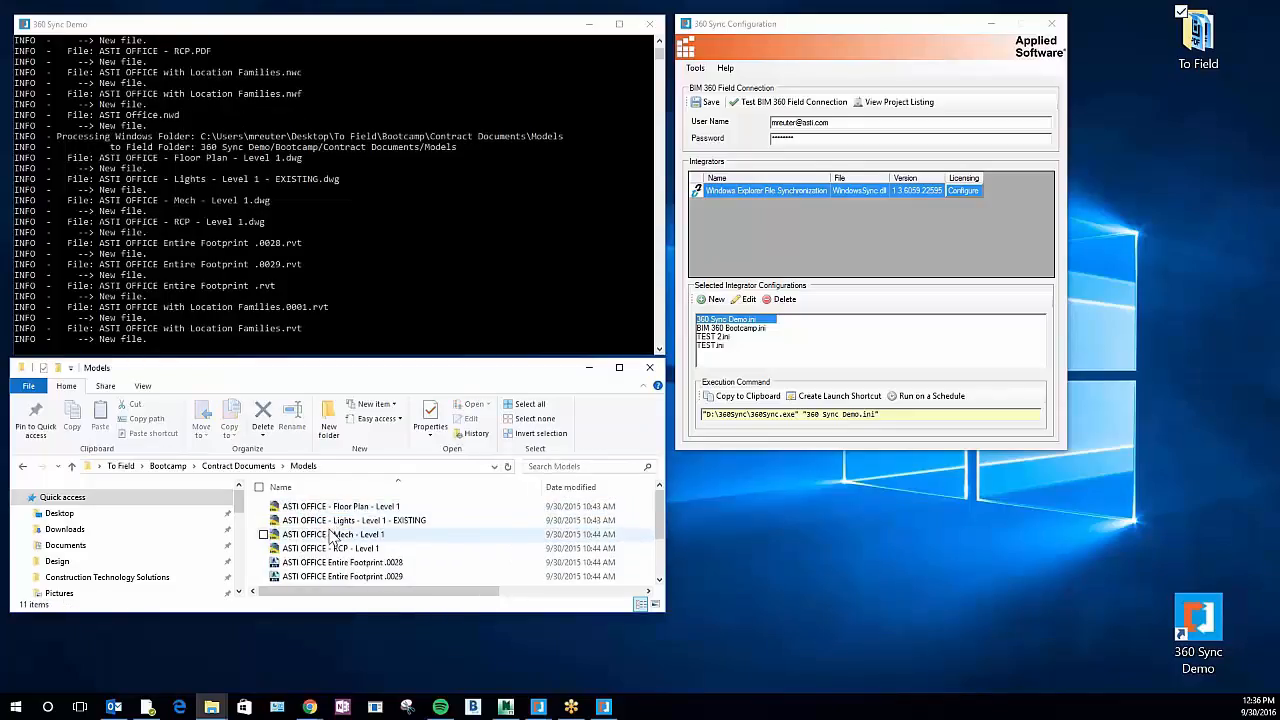
{"action": "scroll", "coordinate": [358, 552], "scroll_direction": "down", "scroll_amount": 2}
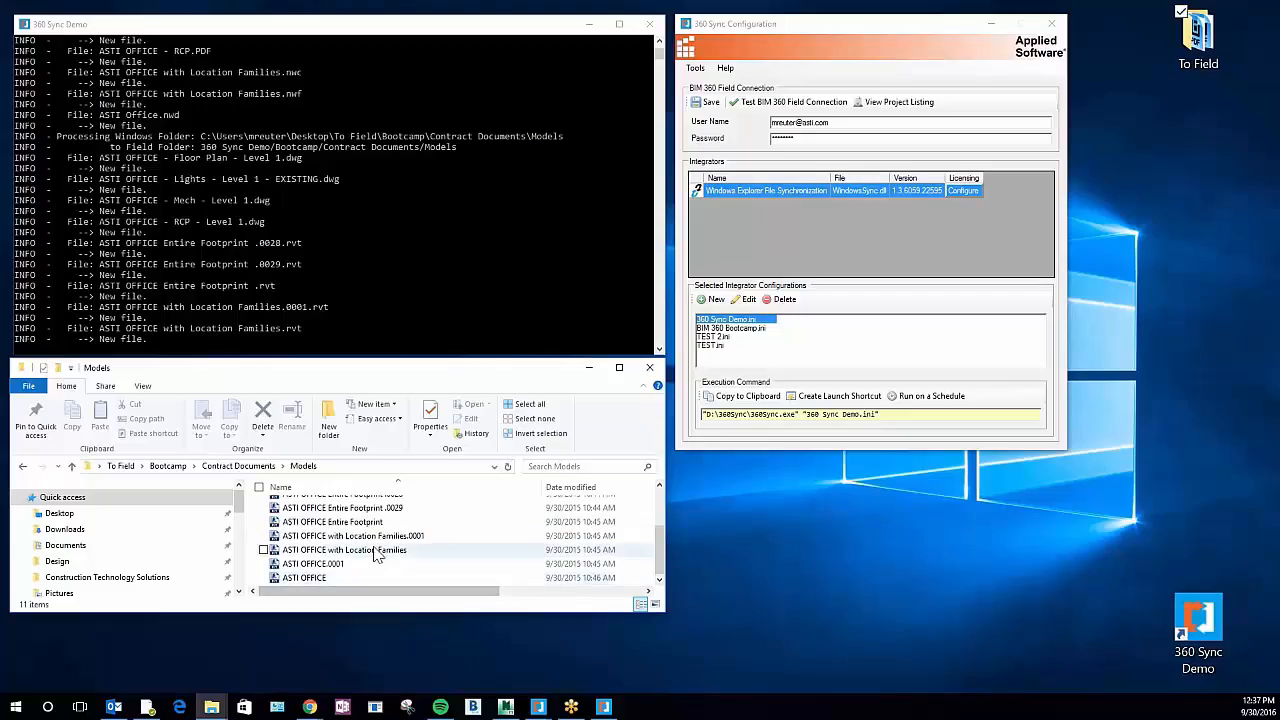
{"action": "left_click", "coordinate": [374, 557]}
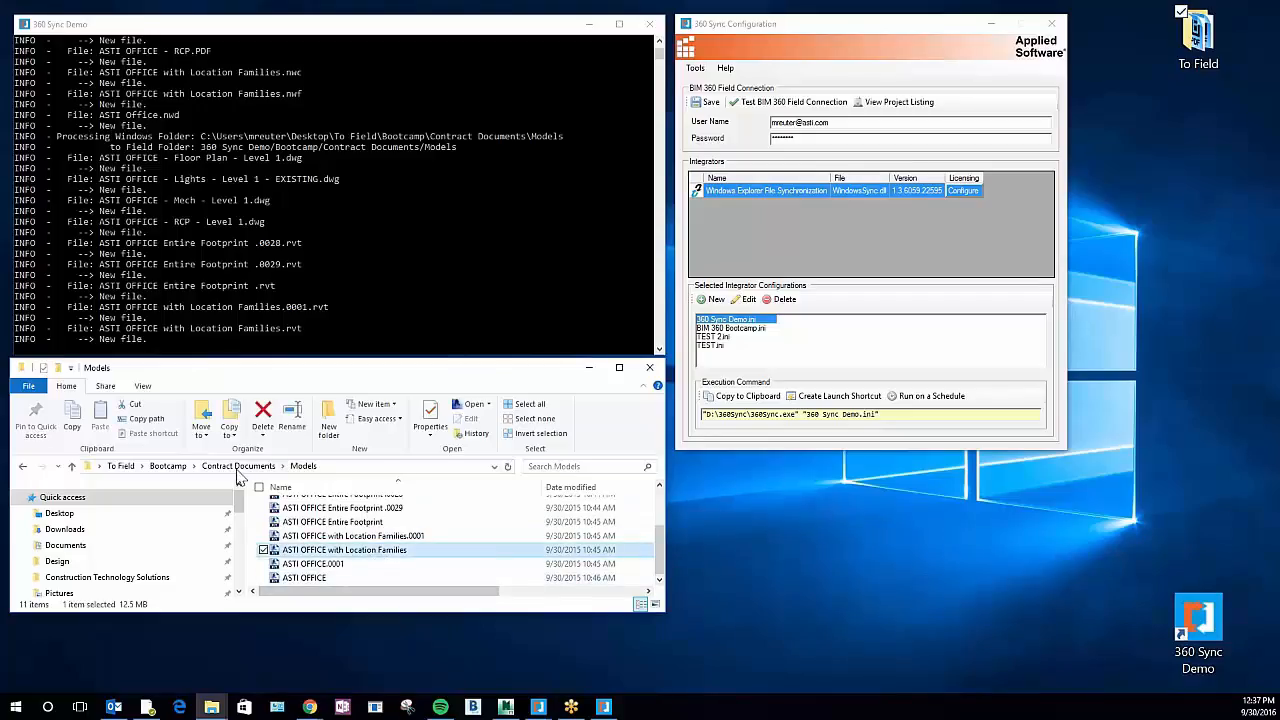
{"action": "left_click", "coordinate": [238, 467]}
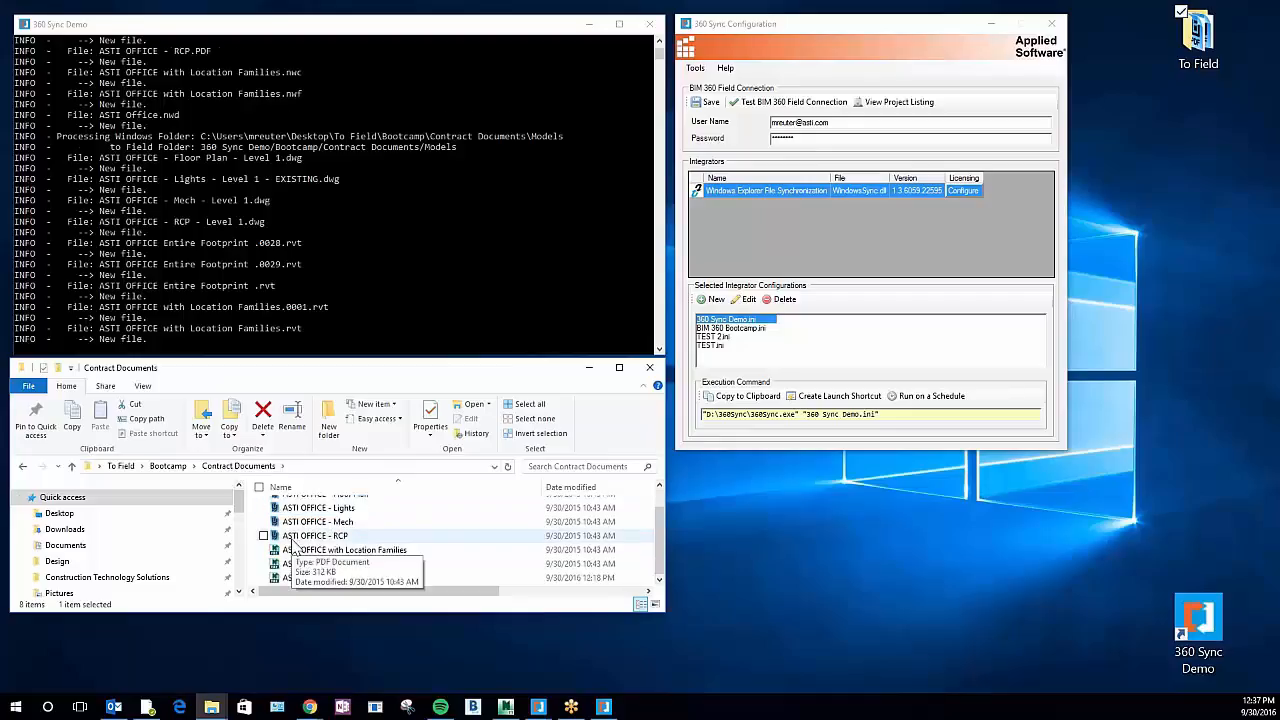
{"action": "left_click", "coordinate": [168, 466]}
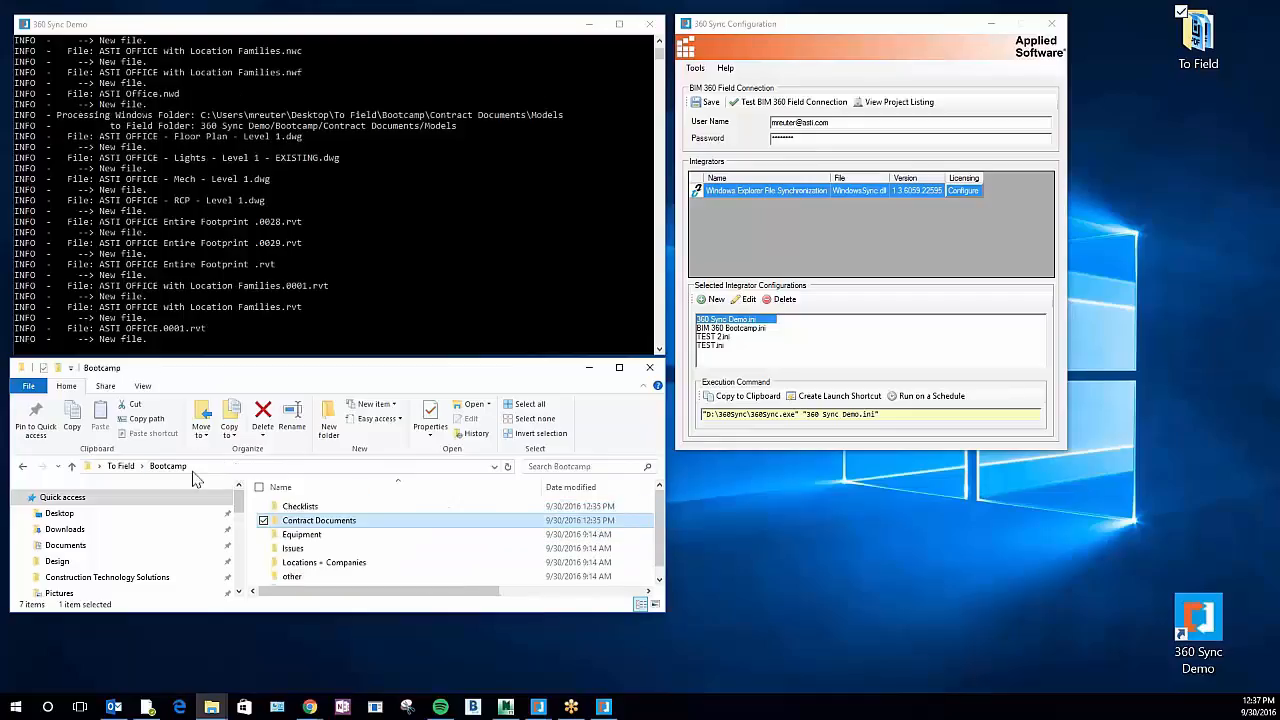
{"action": "scroll", "coordinate": [371, 523], "scroll_direction": "down", "scroll_amount": 1}
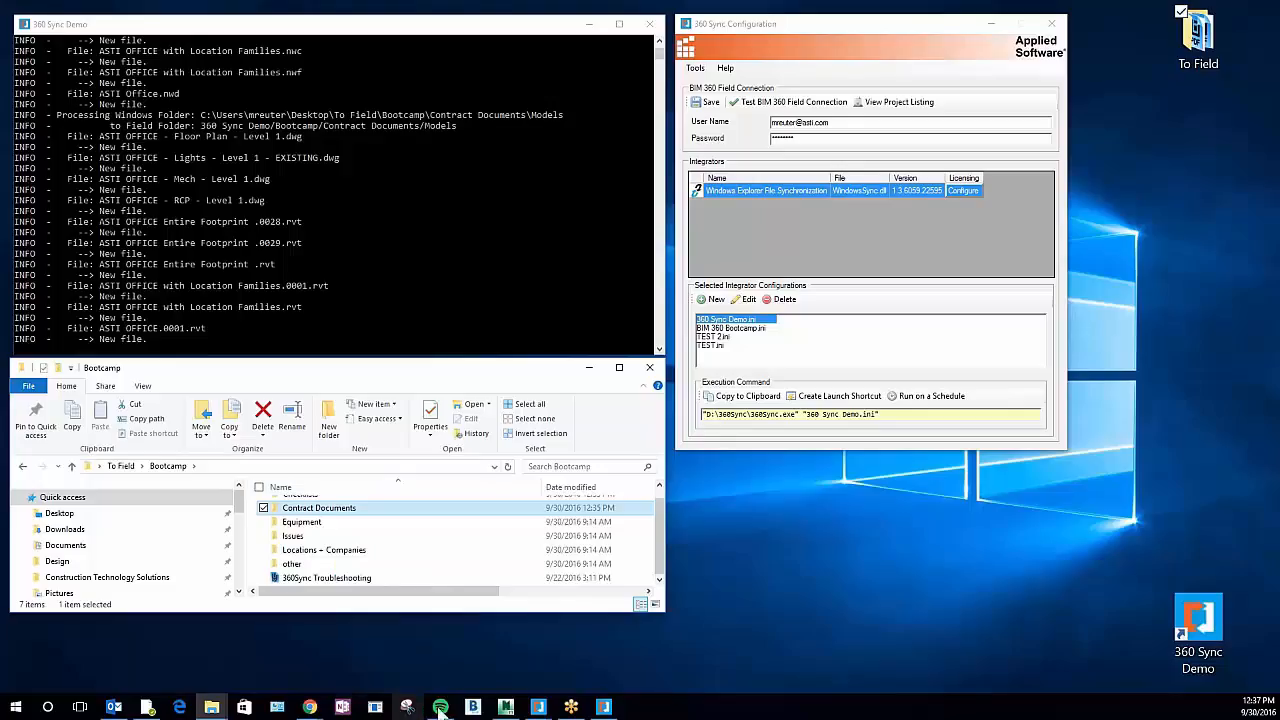
Switch to BIM 360 Field in Chrome, reopen the 360 Sync Demo folder from the Library root to check its uploads, and minimize the browser
{"action": "left_click", "coordinate": [310, 707]}
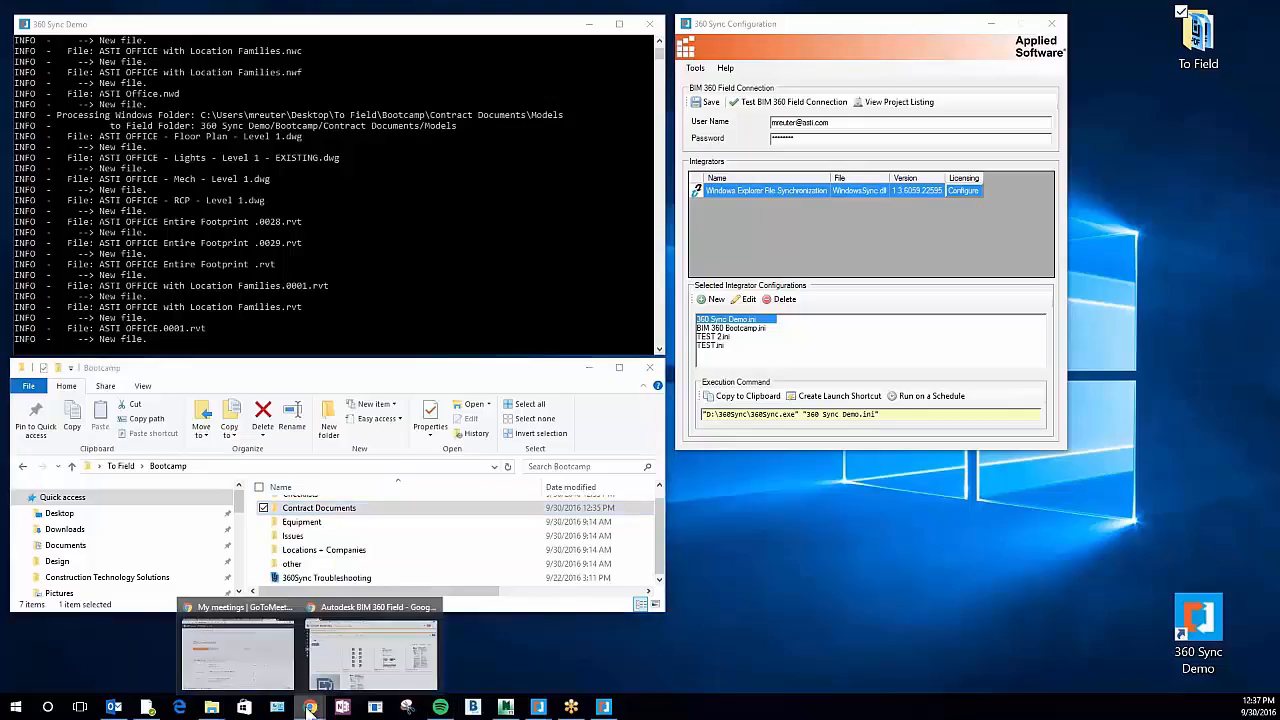
{"action": "left_click", "coordinate": [388, 688]}
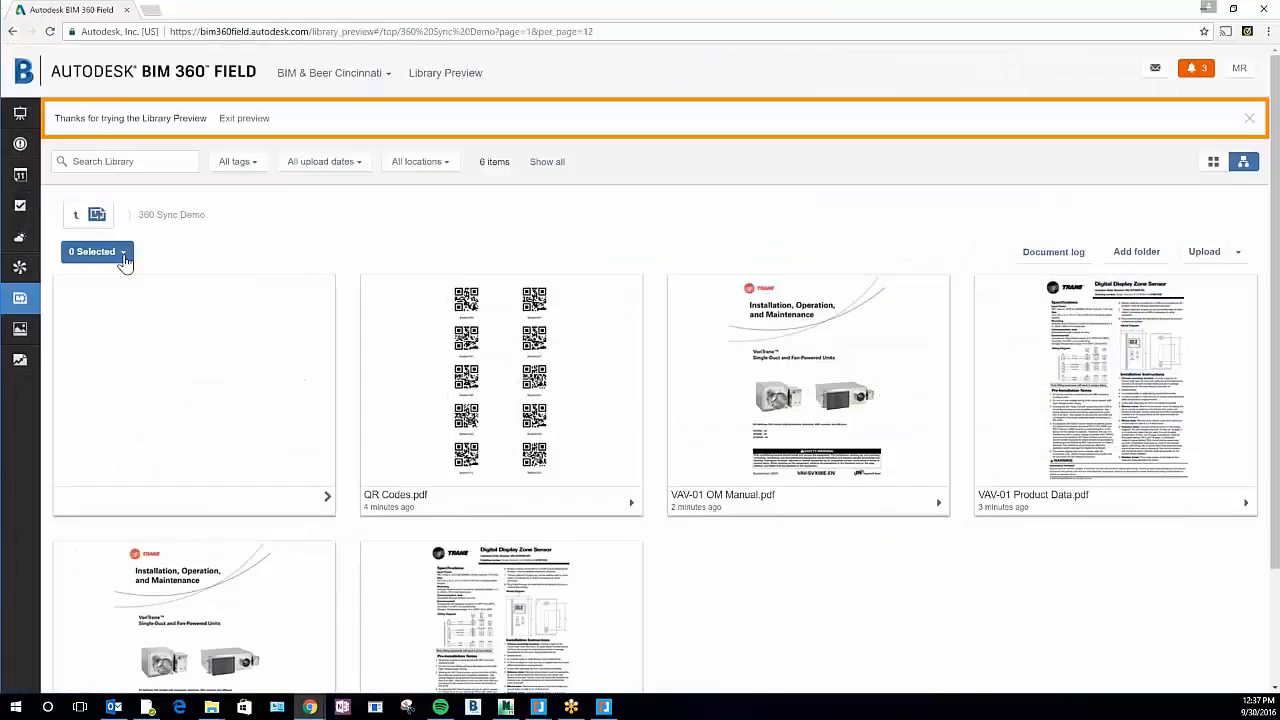
{"action": "left_click", "coordinate": [88, 212]}
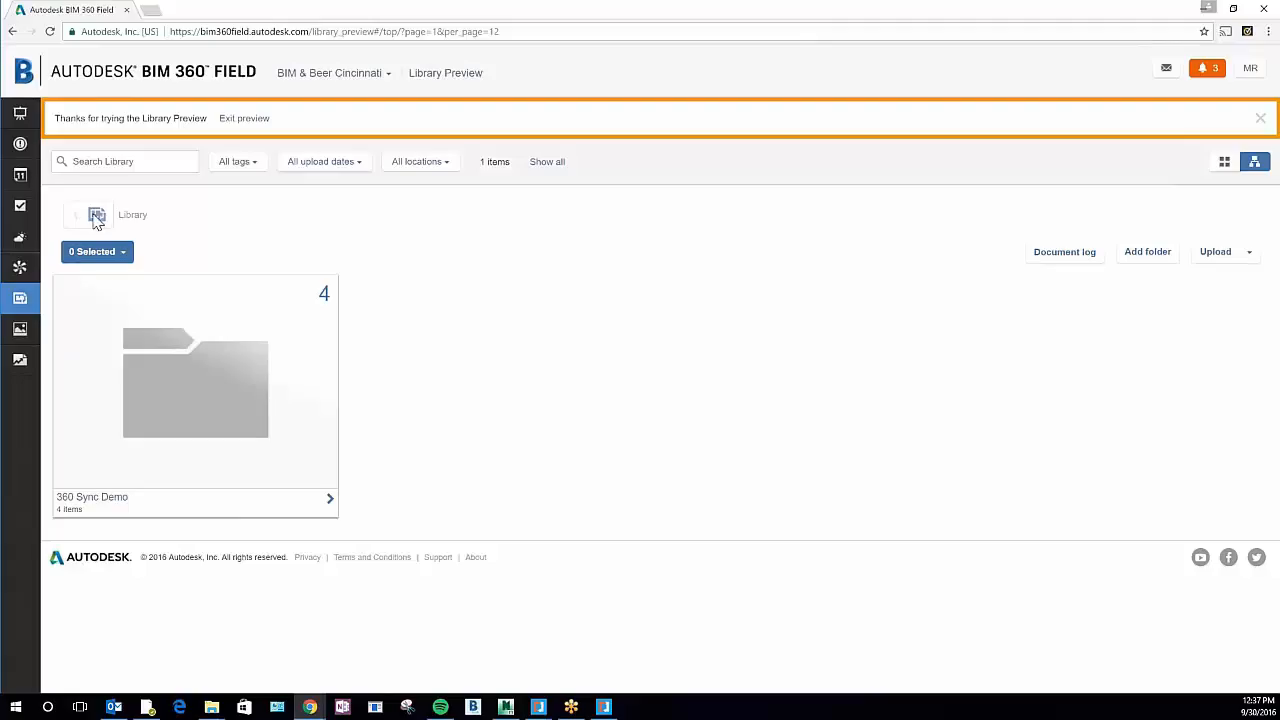
{"action": "left_click", "coordinate": [195, 388]}
{"action": "left_click", "coordinate": [195, 388]}
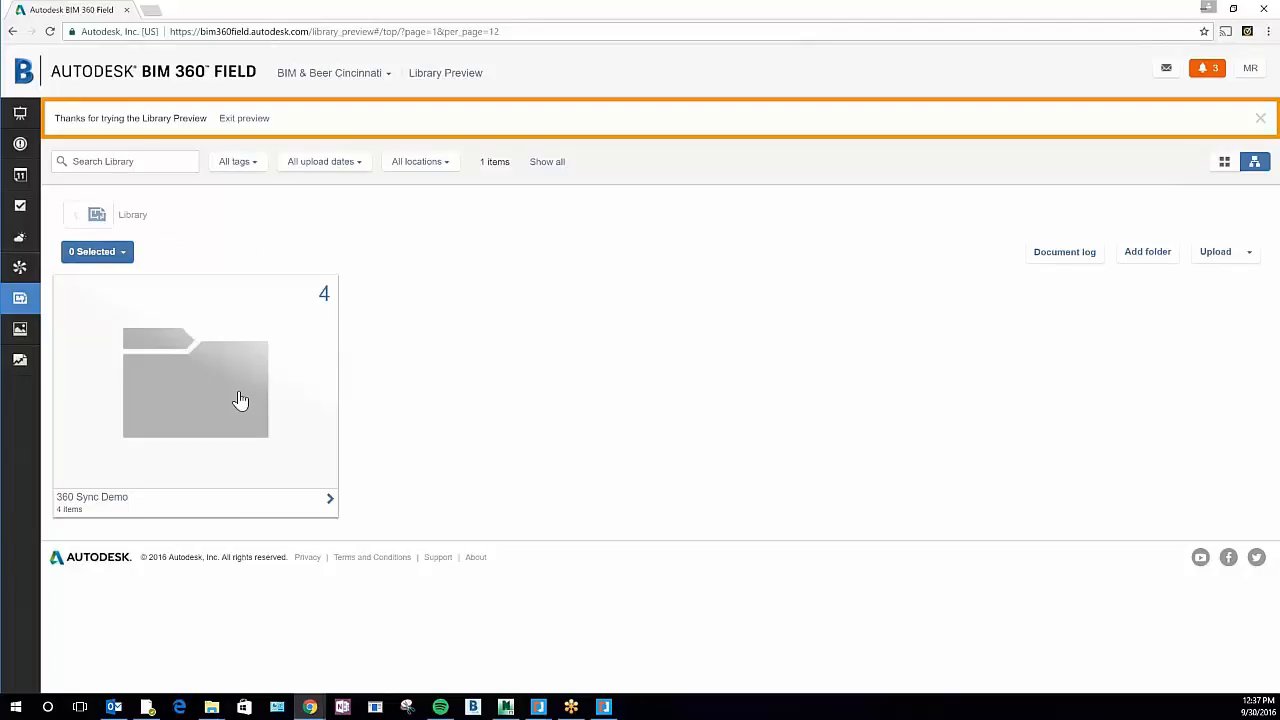
{"action": "left_click", "coordinate": [329, 499]}
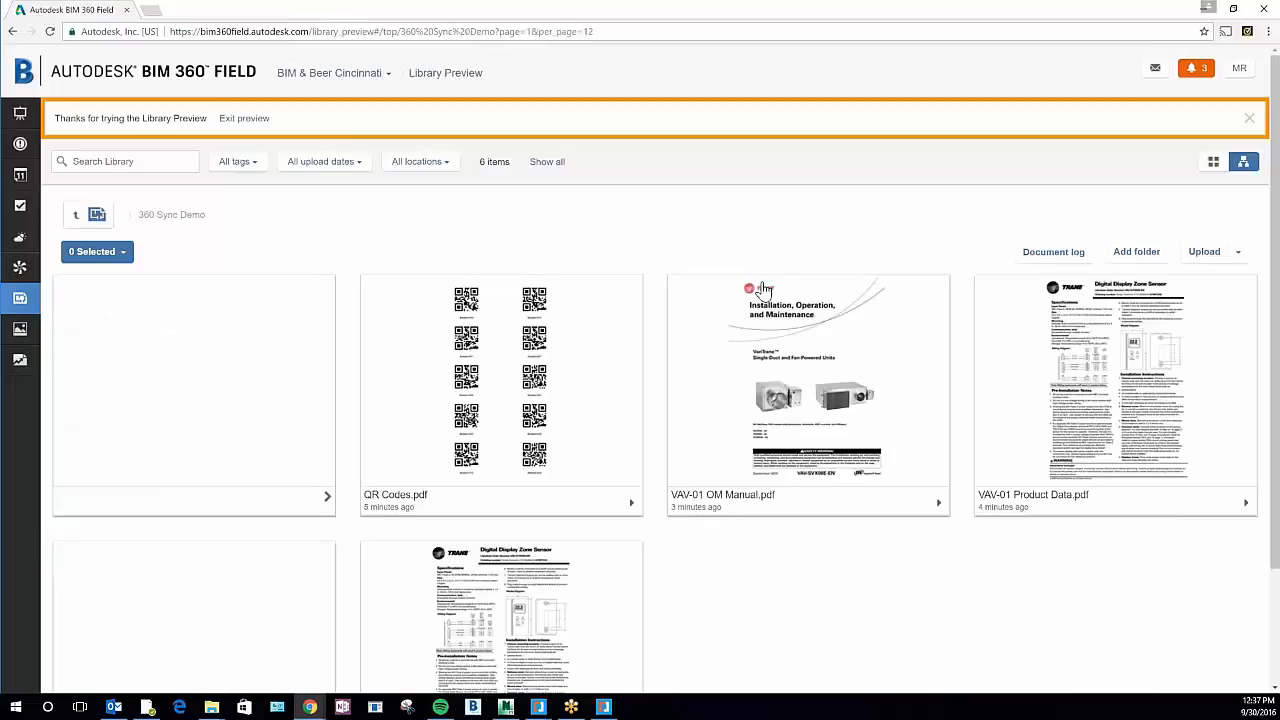
{"action": "left_click", "coordinate": [1205, 9]}
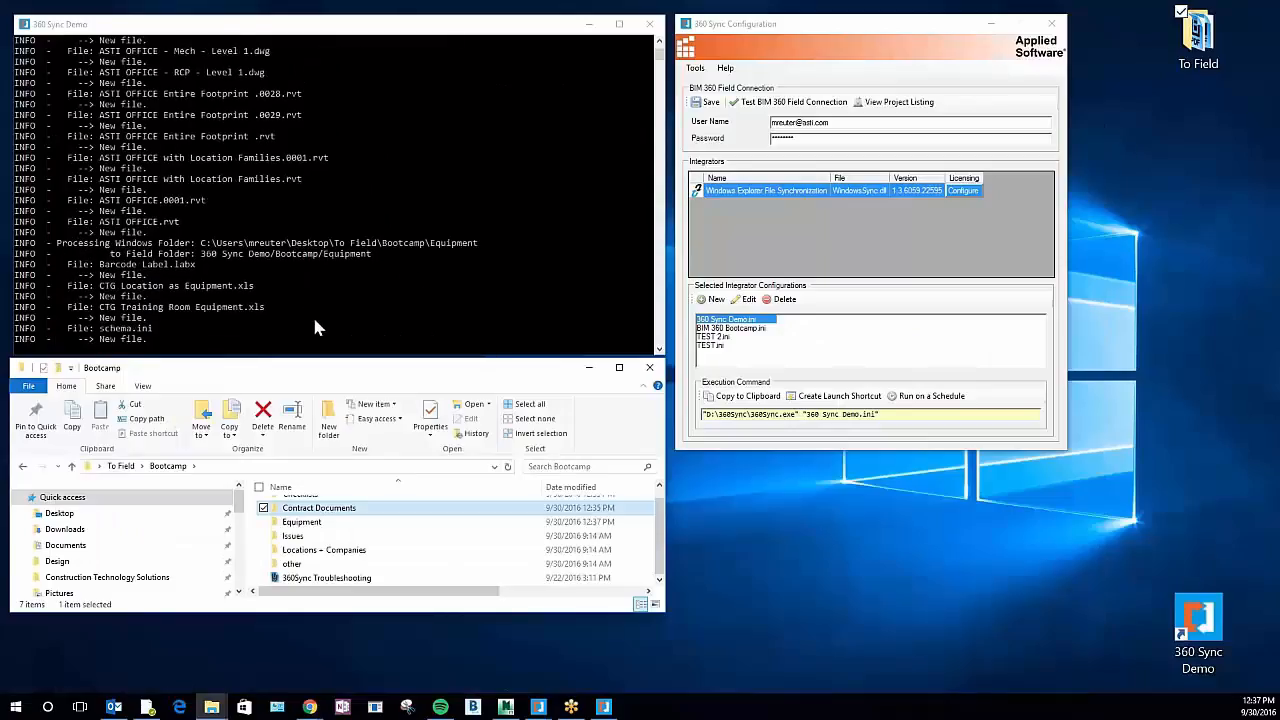
Compare the local Issues, Locations + Companies and other folders in Bootcamp with the sync console's progress
{"action": "left_click", "coordinate": [293, 537]}
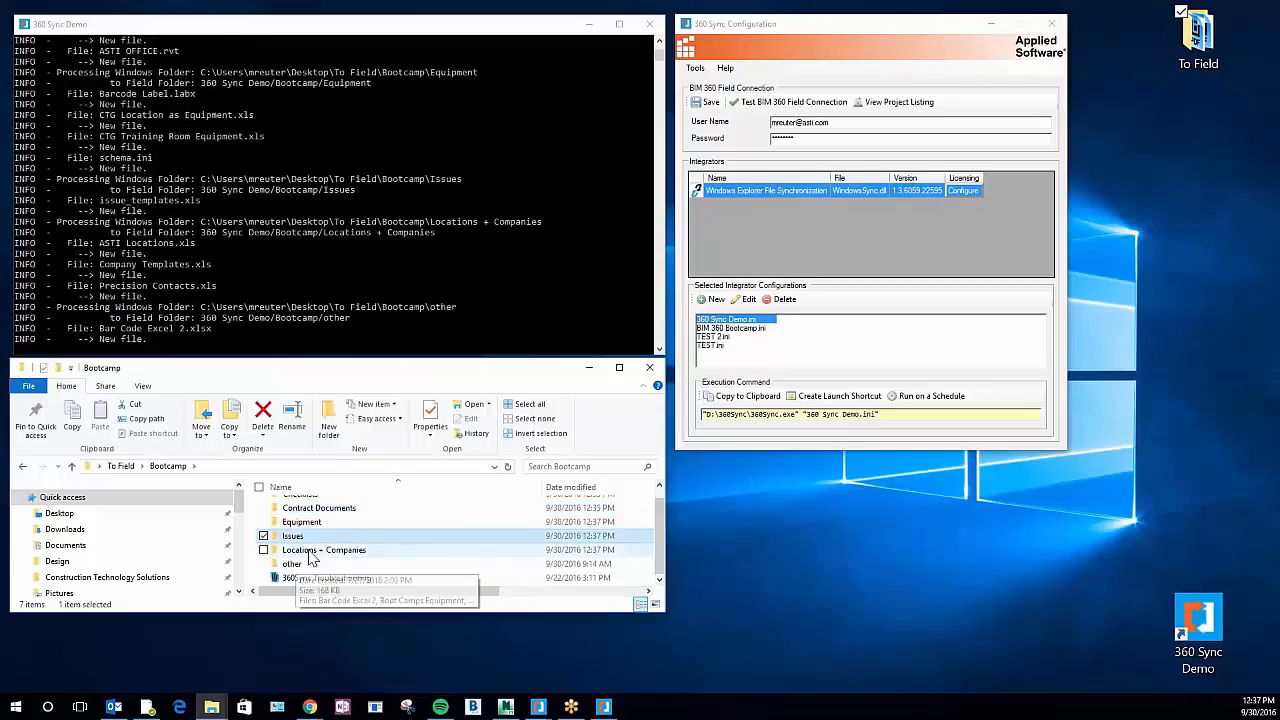
{"action": "left_click", "coordinate": [313, 553]}
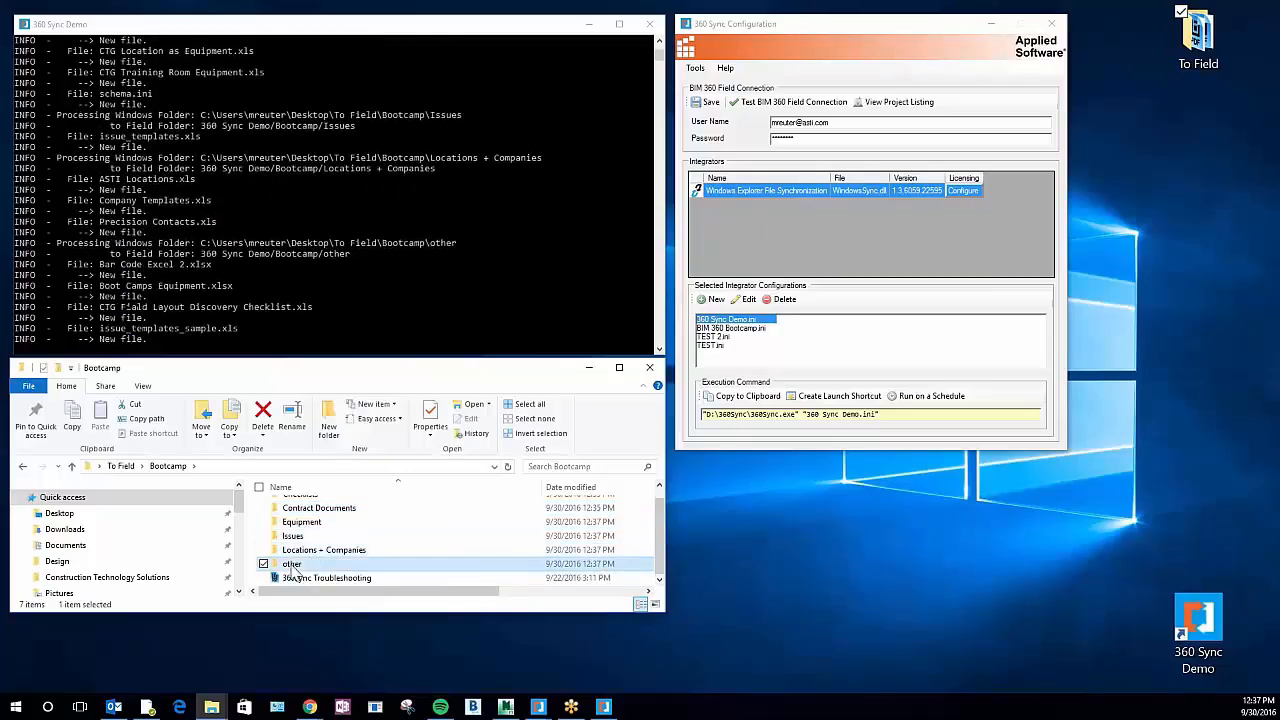
{"action": "left_click", "coordinate": [298, 565]}
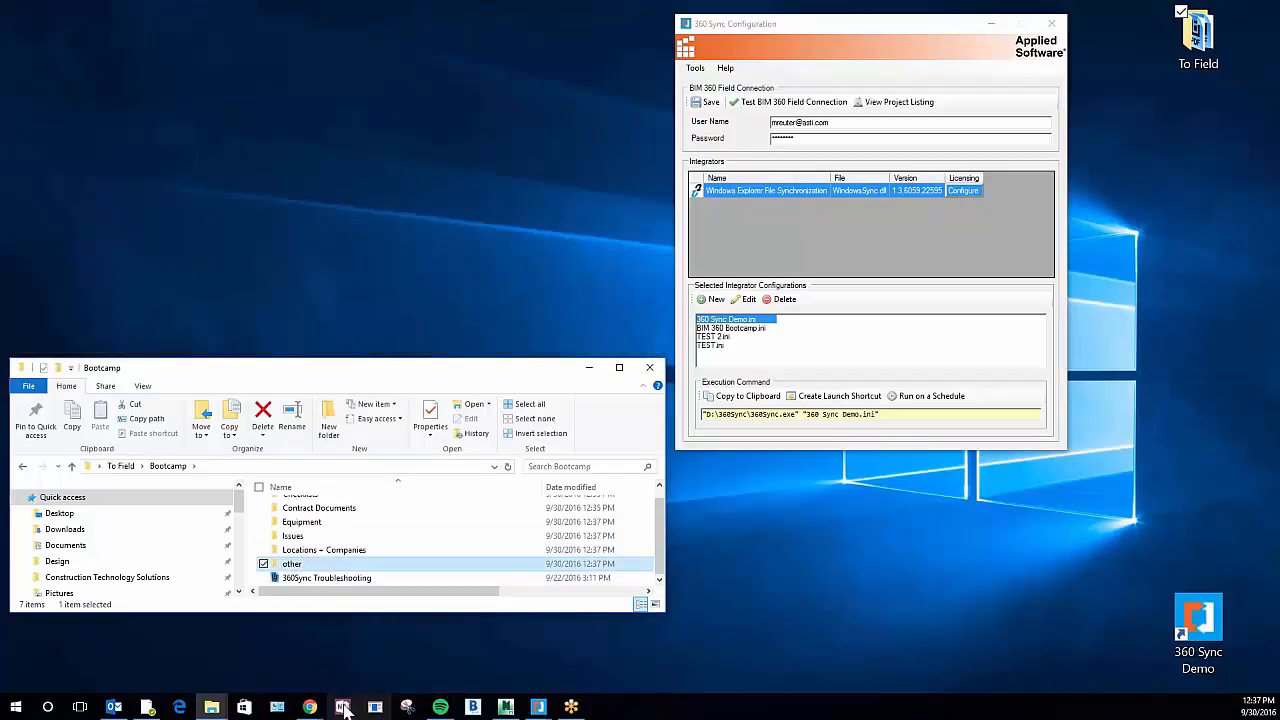
Return to BIM 360 Field in Chrome, reopen the 360 Sync Demo library folder and reload the page
{"action": "left_click", "coordinate": [312, 707]}
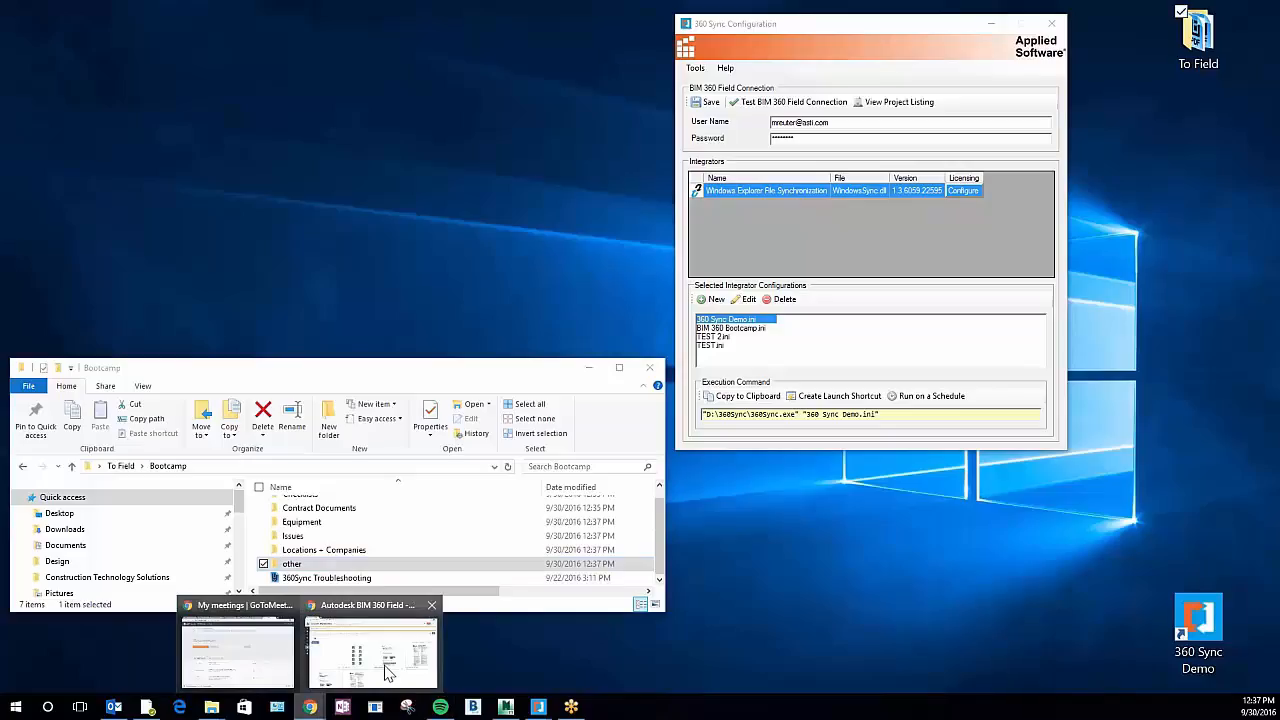
{"action": "left_click", "coordinate": [388, 665]}
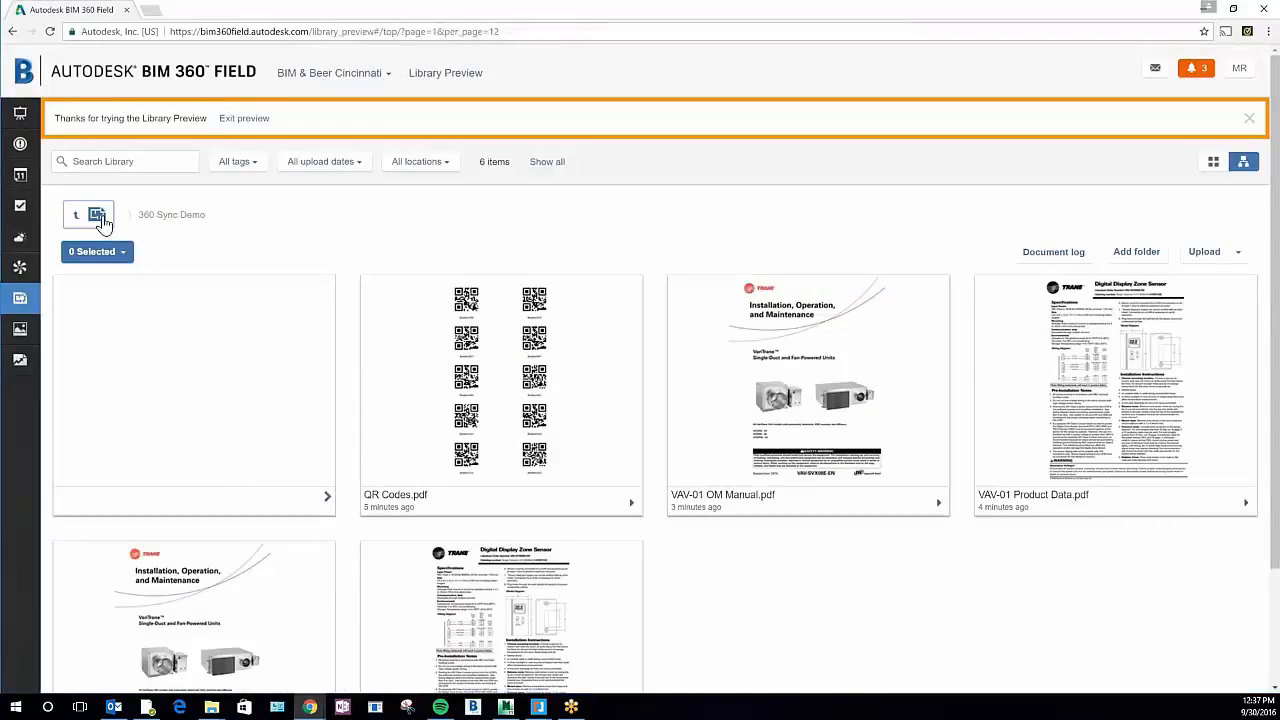
{"action": "left_click", "coordinate": [98, 216]}
{"action": "double_click", "coordinate": [300, 449]}
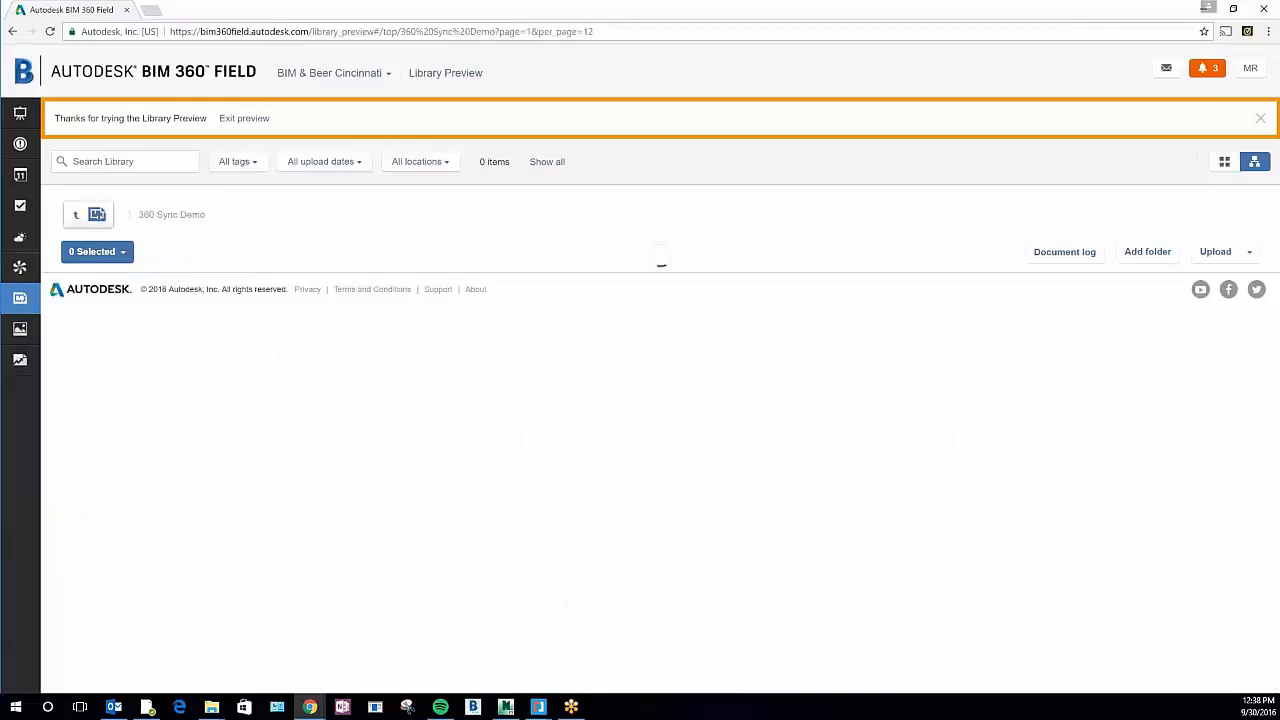
{"action": "left_click", "coordinate": [51, 32]}
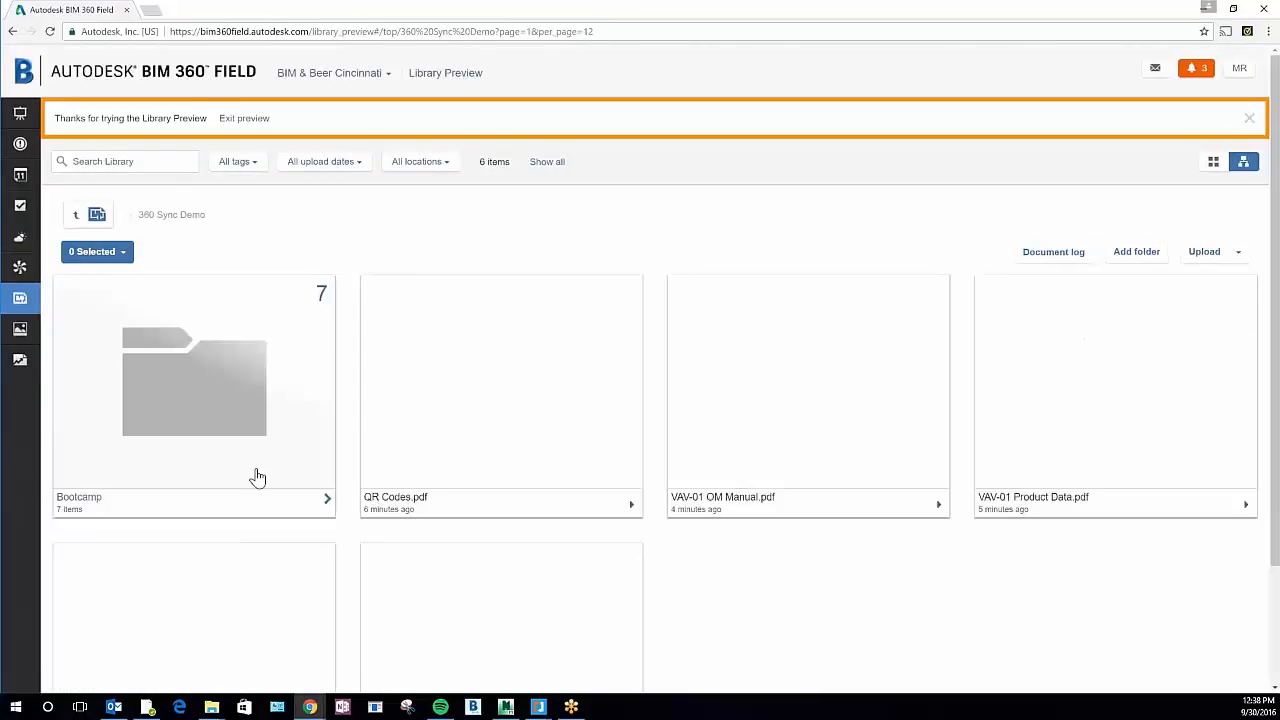
Open the synced Bootcamp folder in the BIM 360 Field library and look through its subfolders and files
{"action": "left_click", "coordinate": [310, 510]}
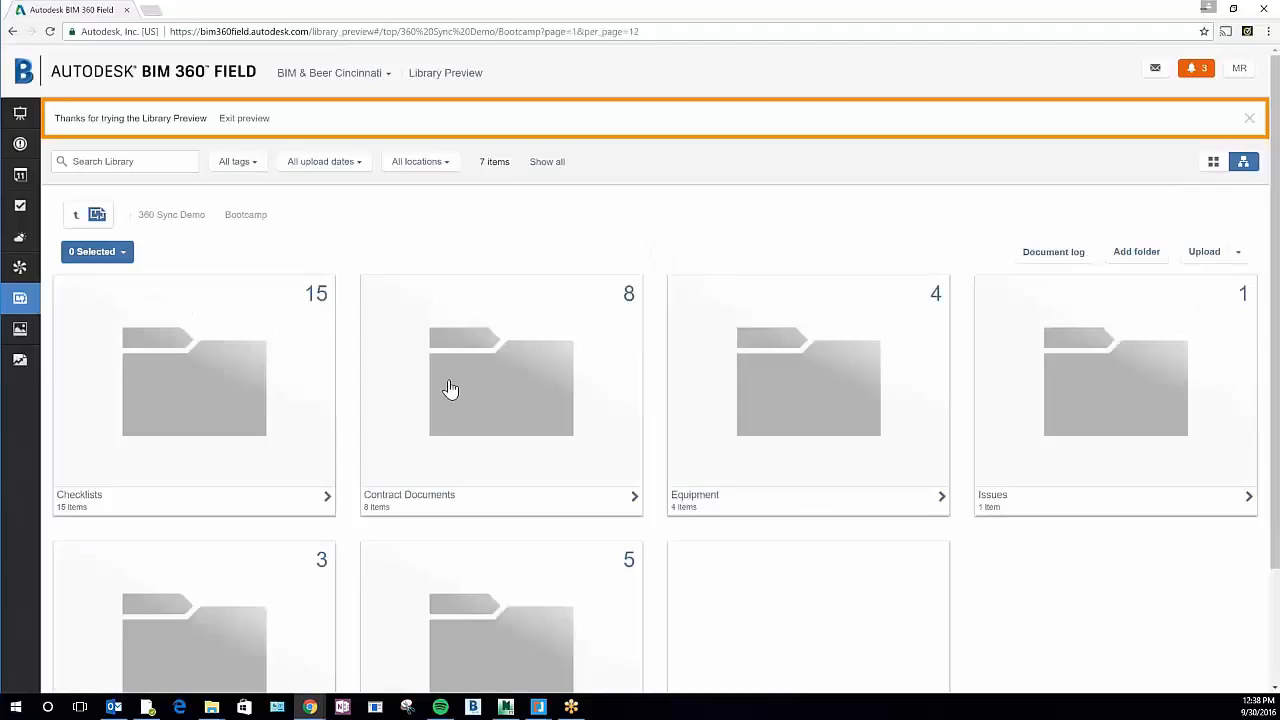
{"action": "scroll", "coordinate": [456, 389], "scroll_direction": "down", "scroll_amount": 2}
{"action": "scroll", "coordinate": [775, 438], "scroll_direction": "up", "scroll_amount": 2}
{"action": "scroll", "coordinate": [780, 442], "scroll_direction": "down", "scroll_amount": 2}
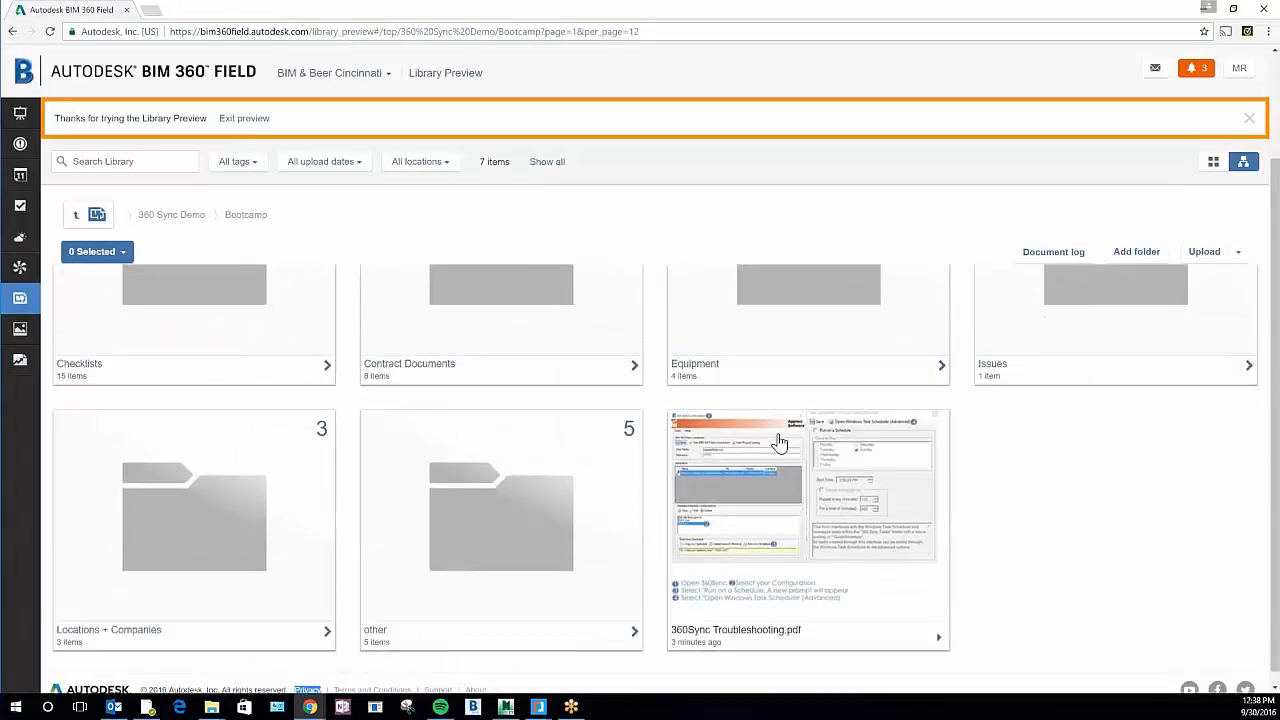
{"action": "scroll", "coordinate": [755, 470], "scroll_direction": "up", "scroll_amount": 2}
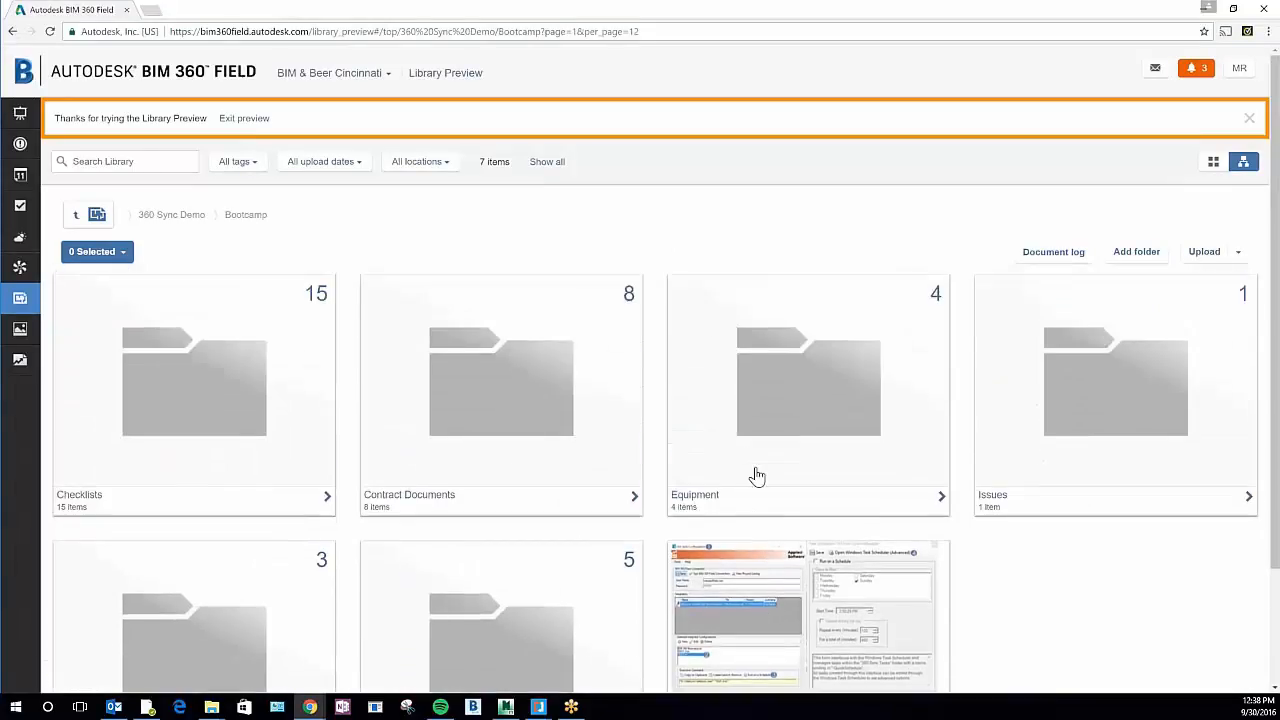
Open the Contract Documents folder in the BIM 360 Field library and examine its synced contents
{"action": "left_click", "coordinate": [449, 437]}
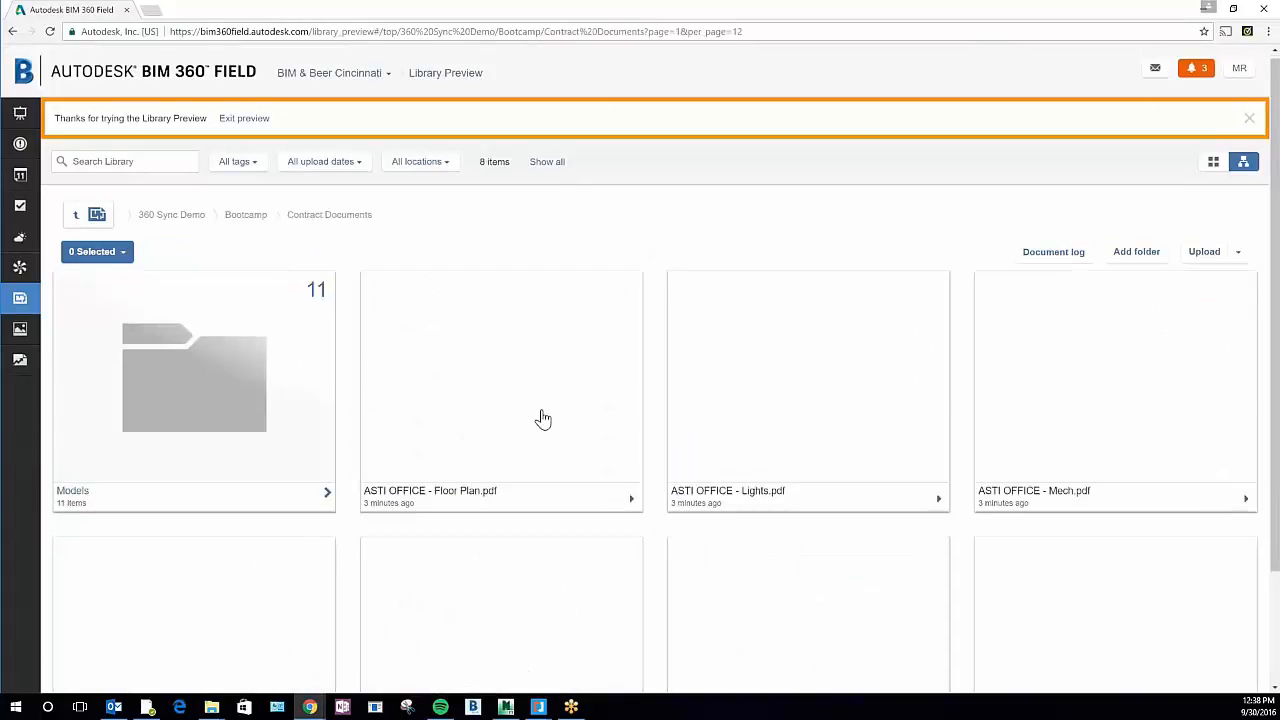
{"action": "scroll", "coordinate": [543, 421], "scroll_direction": "down", "scroll_amount": 2}
{"action": "scroll", "coordinate": [812, 386], "scroll_direction": "up", "scroll_amount": 2}
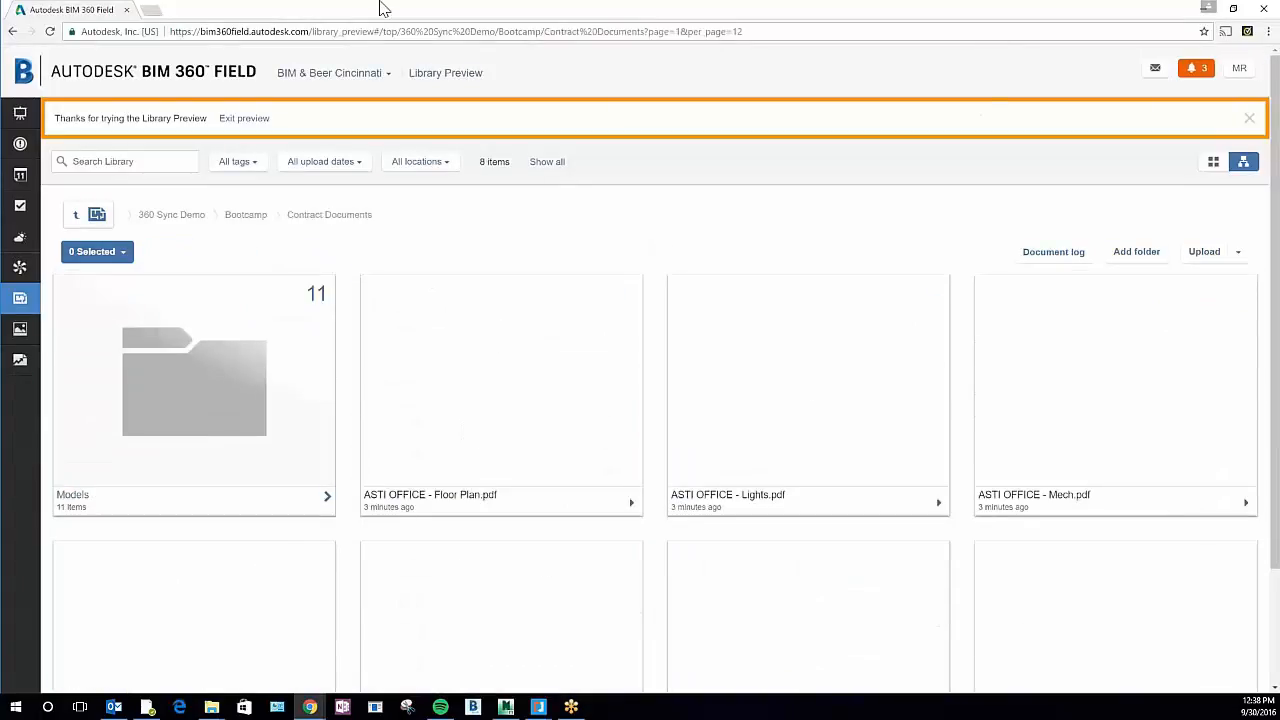